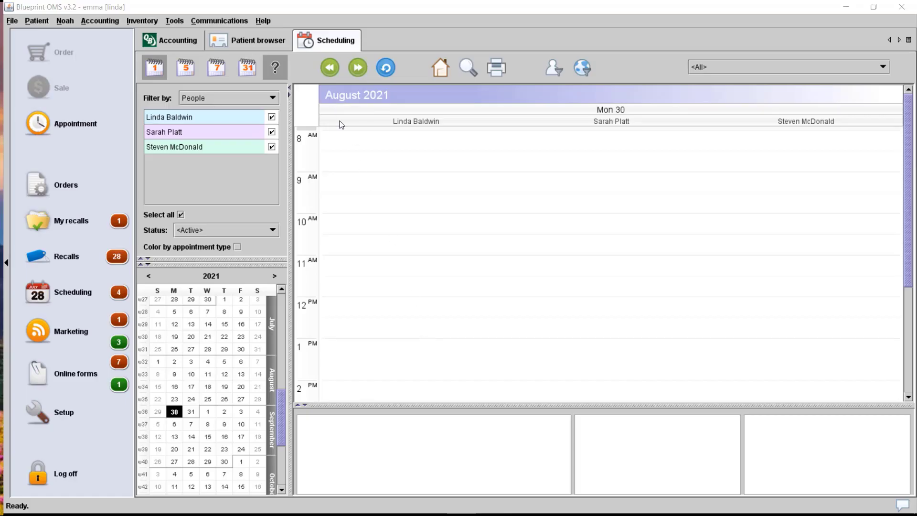
- Switch from the scheduler to the Patient browser and open a blank Create patient form
click(258, 44)
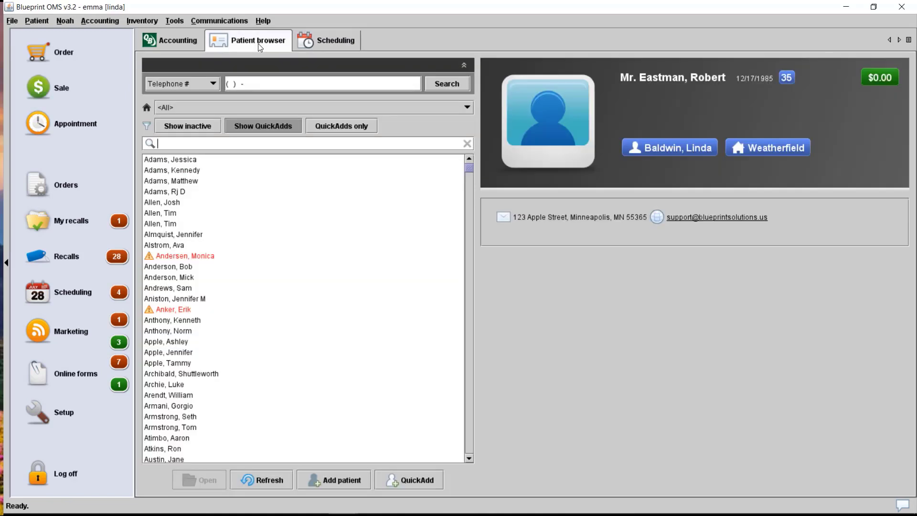
click(355, 475)
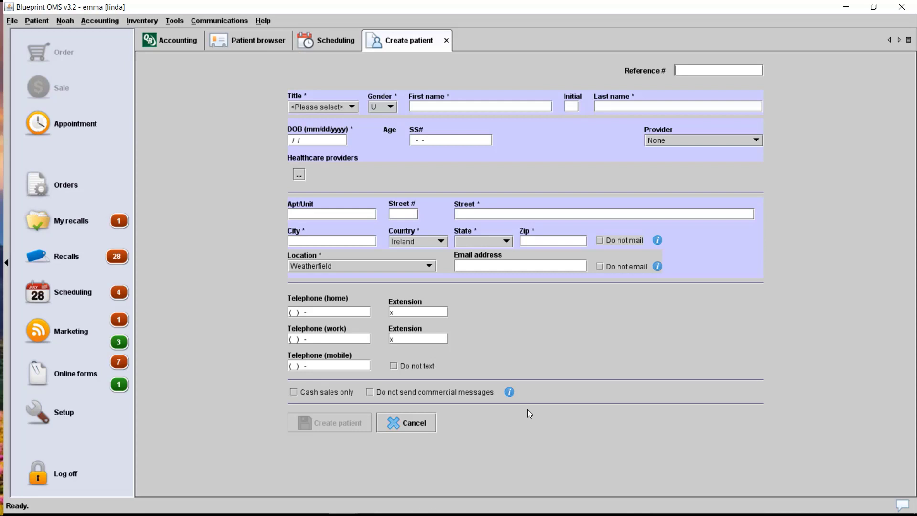
- Set the title to Ms. and enter the patient's first name, last name and date of birth
click(329, 107)
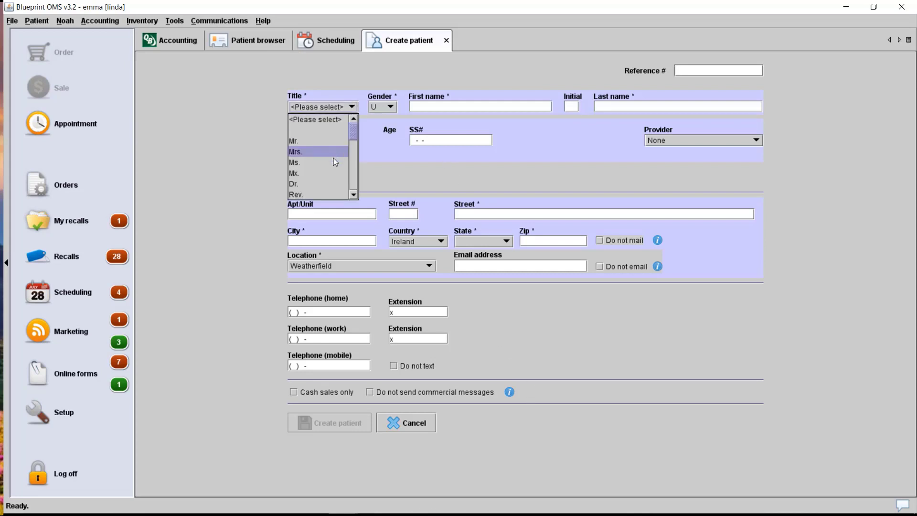
click(317, 155)
key(Tab)
key(Tab)
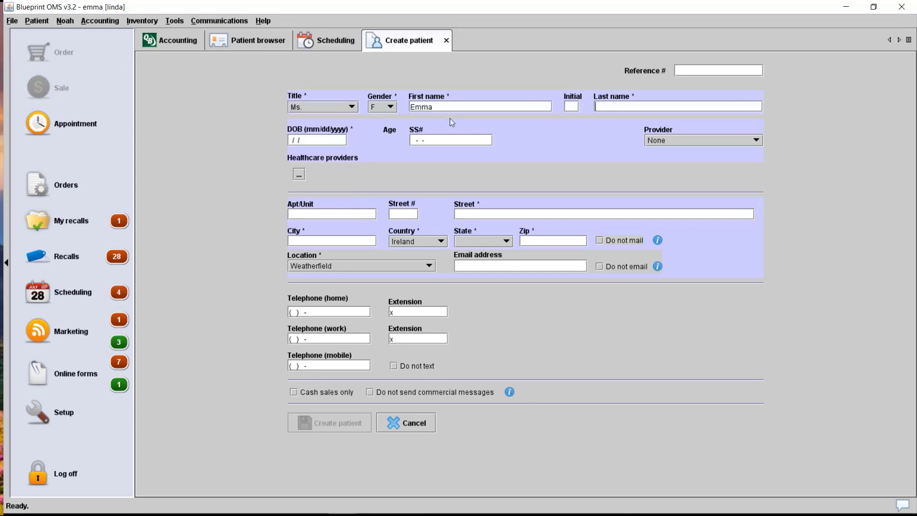
key(Tab)
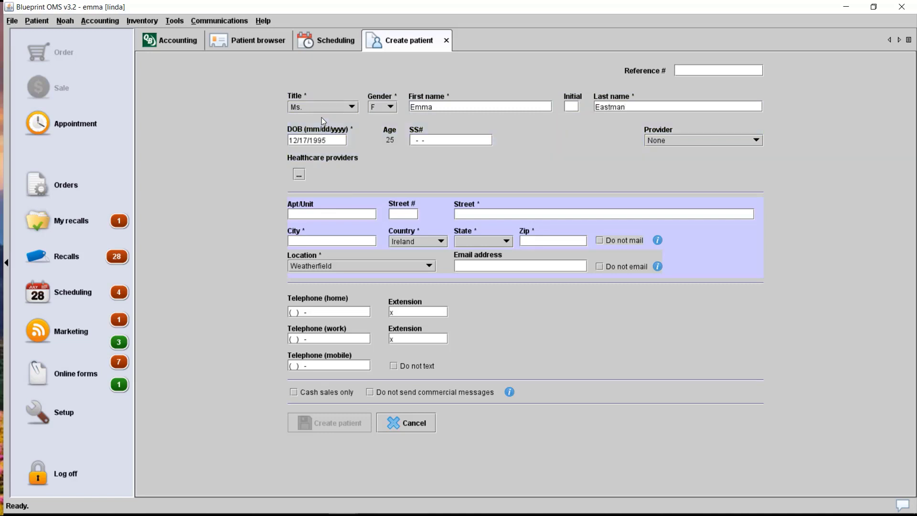
- Enter the patient's home street number, street, city and zip code, with country USA
click(411, 215)
text(123)
key(Tab)
text(Apple Street)
click(327, 242)
text(Minneapolis)
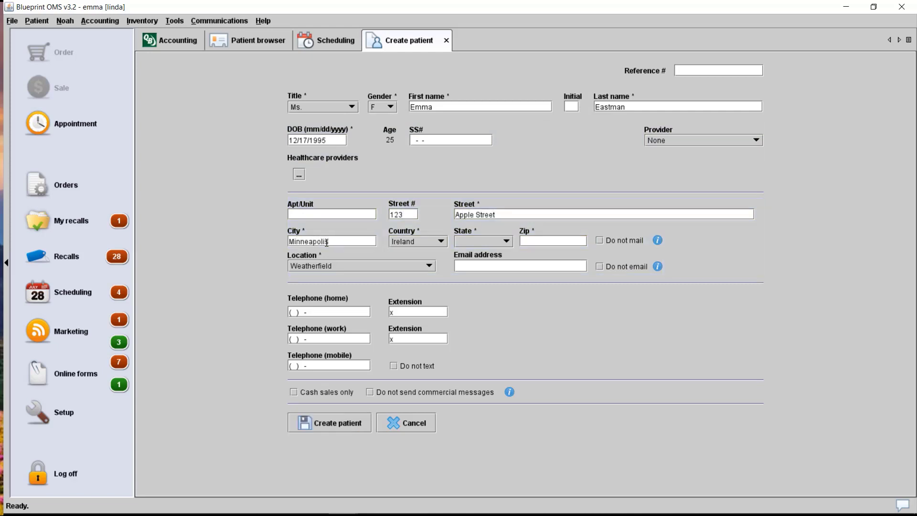
click(405, 241)
click(406, 297)
click(520, 240)
text(55625)
- Link the first listed healthcare provider to the patient and save it
click(300, 180)
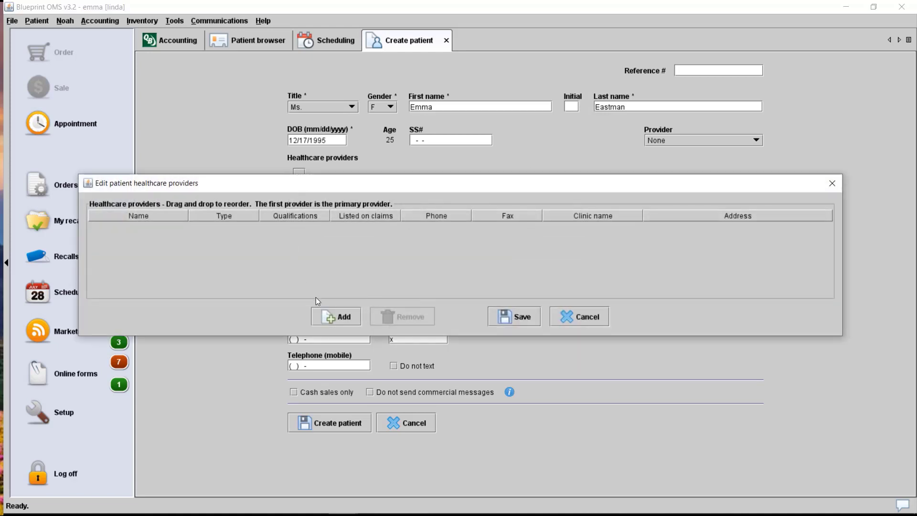
click(331, 312)
click(382, 145)
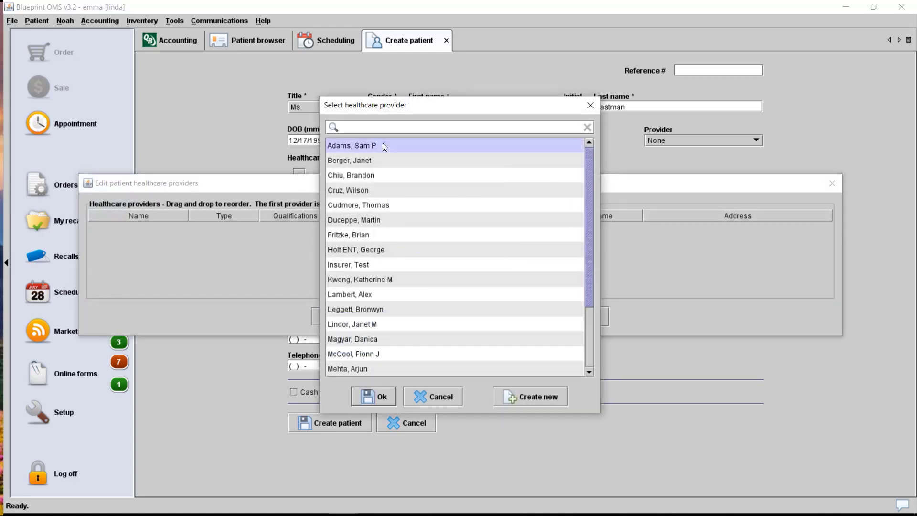
click(376, 388)
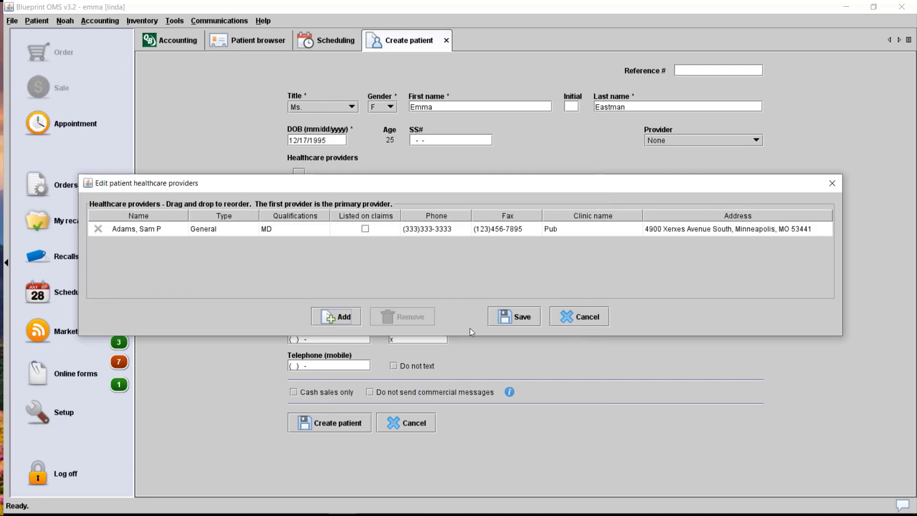
click(501, 314)
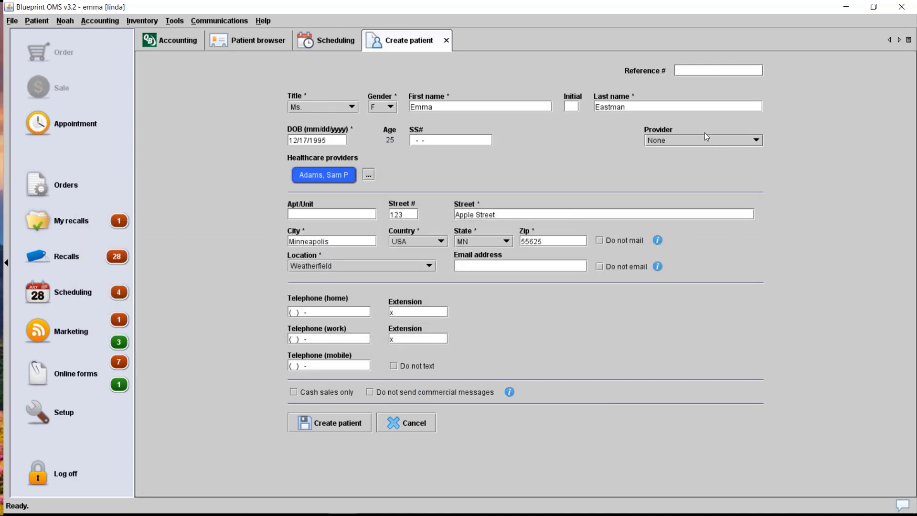
- Assign a treating provider, add the patient's e-mail address, and submit the new patient
click(704, 136)
click(690, 161)
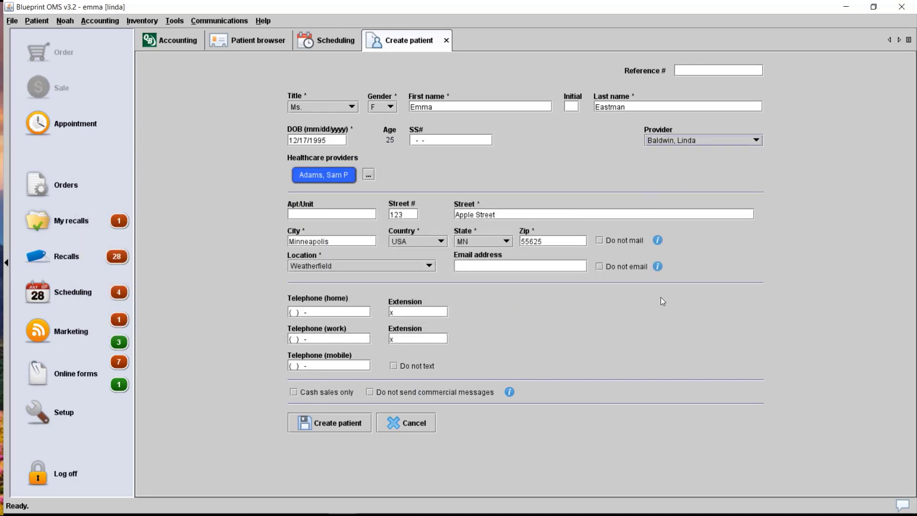
click(498, 265)
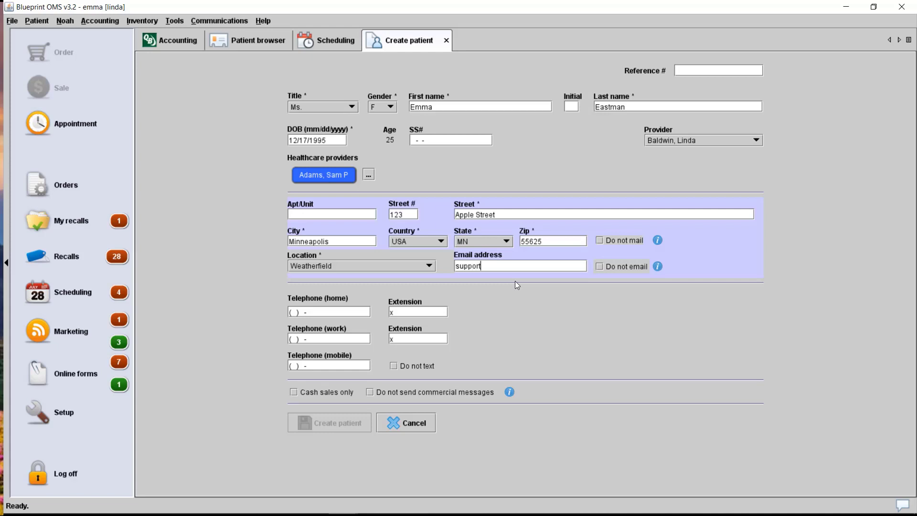
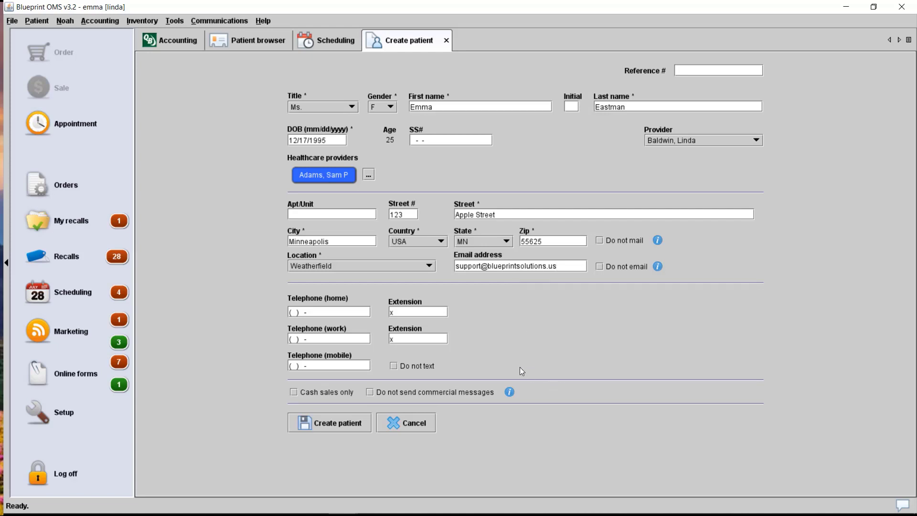
click(354, 424)
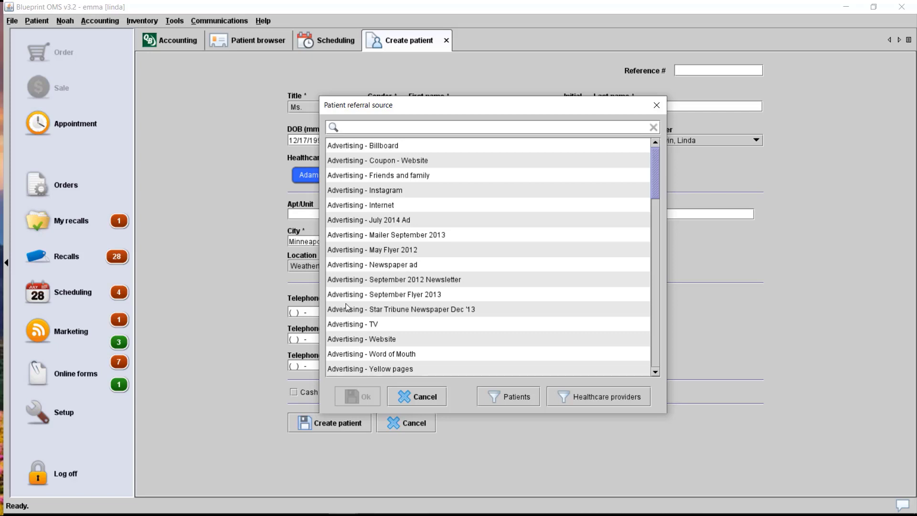
- Choose Advertising - Internet as the patient's referral source and confirm it
click(410, 205)
click(366, 396)
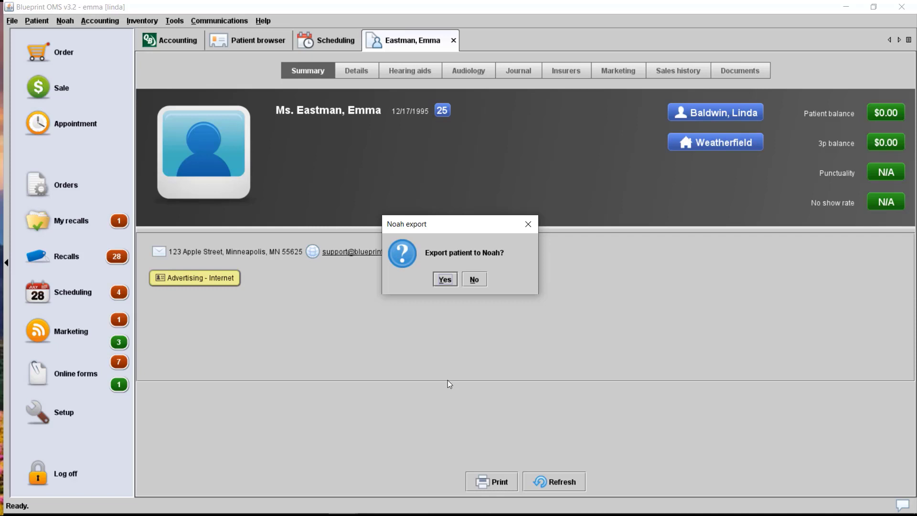
- Export the patient to Noah and open a new sale for her
click(437, 284)
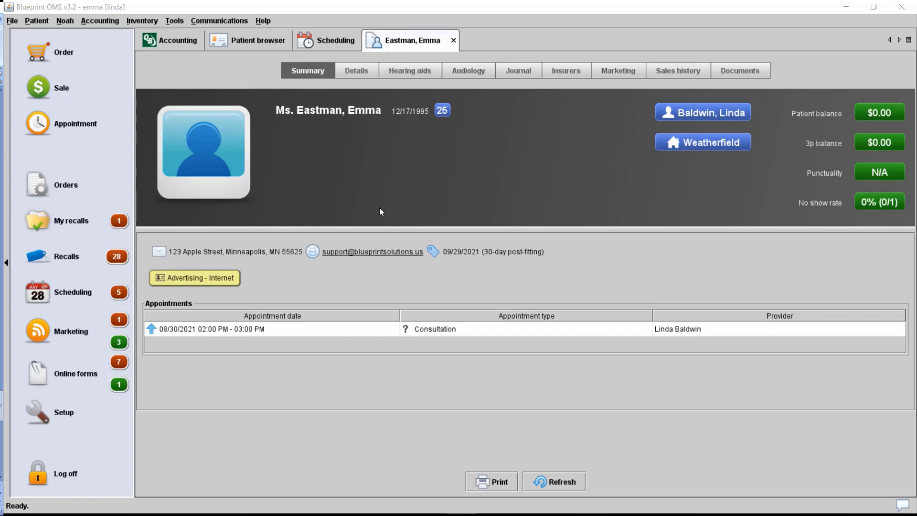
click(82, 89)
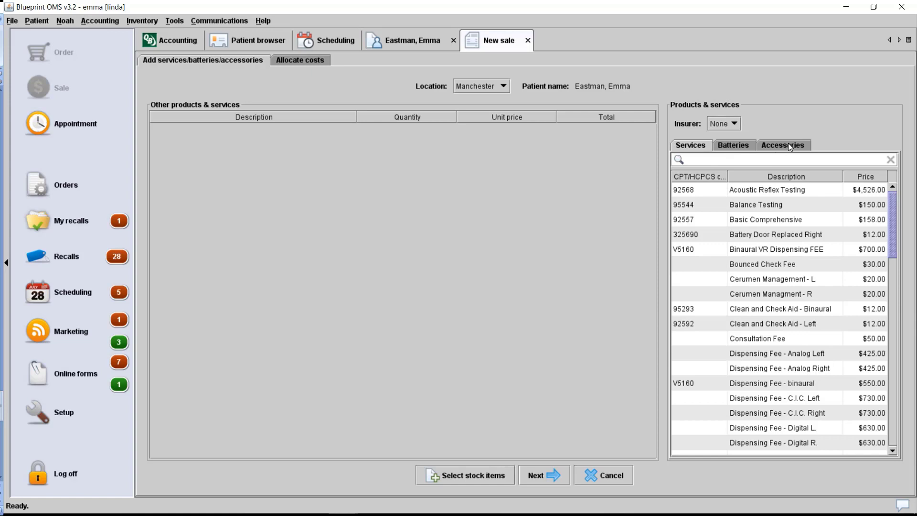
- Add a Consultation Fee and Domes accessory to the sale and continue to cost allocation
double_click(771, 337)
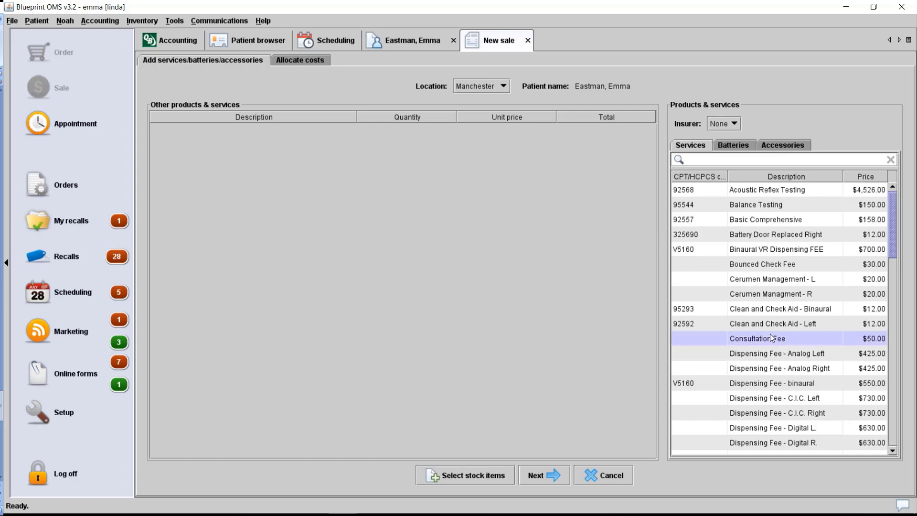
click(781, 146)
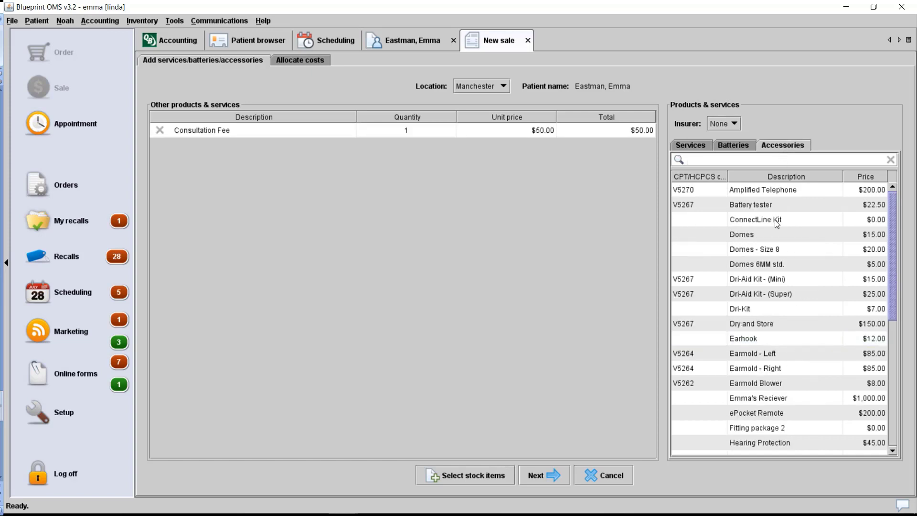
click(765, 234)
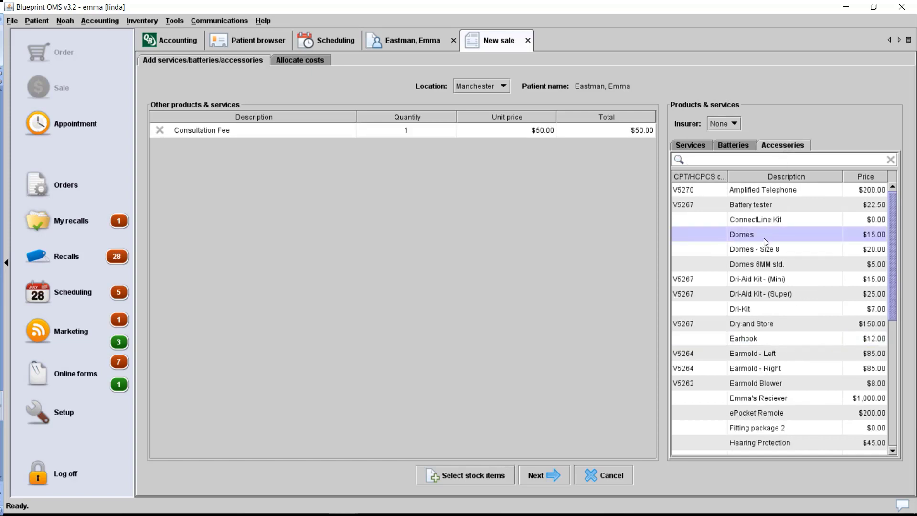
double_click(763, 234)
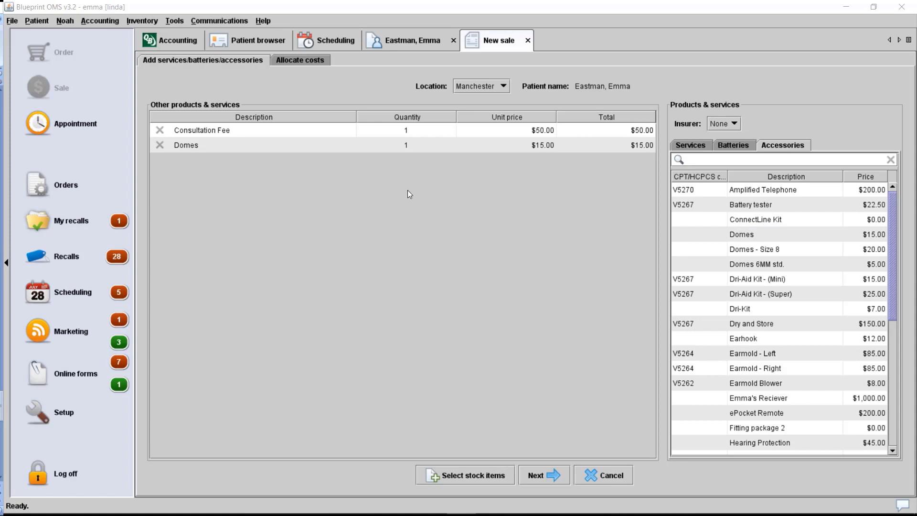
click(538, 474)
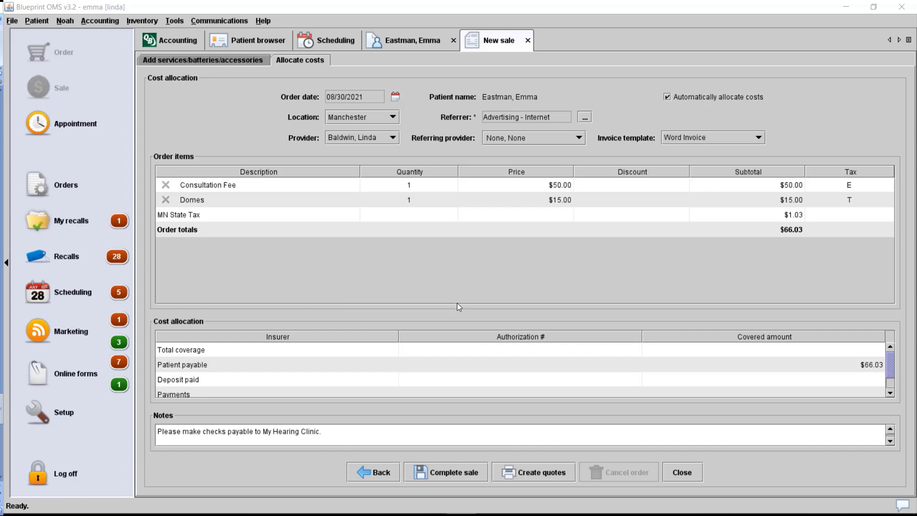
- Apply a $25.00 BOGO discount to the Consultation Fee and complete the sale for $41.03
click(606, 188)
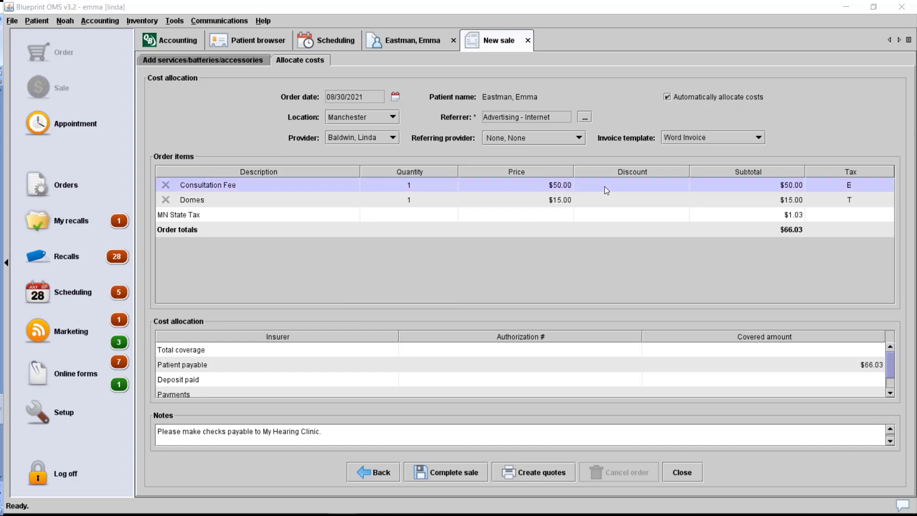
click(480, 241)
click(449, 265)
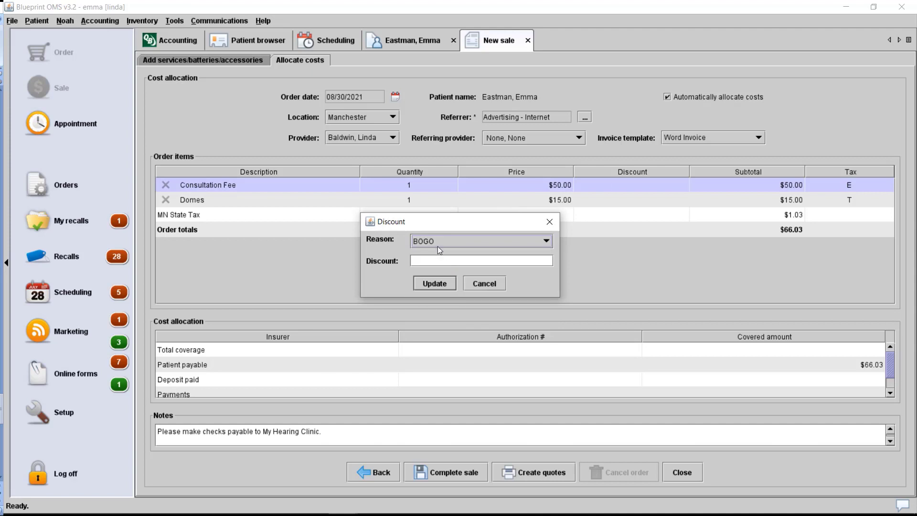
click(434, 262)
text(25.00)
key(Return)
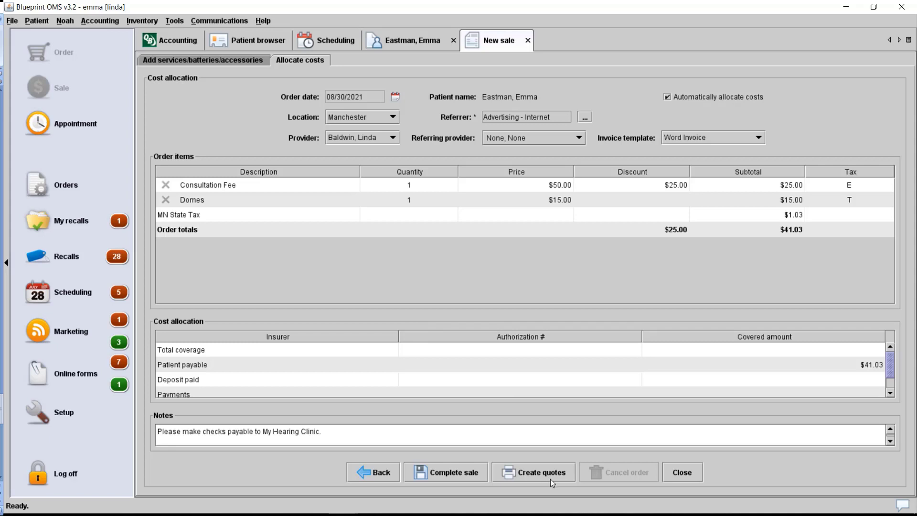
click(454, 473)
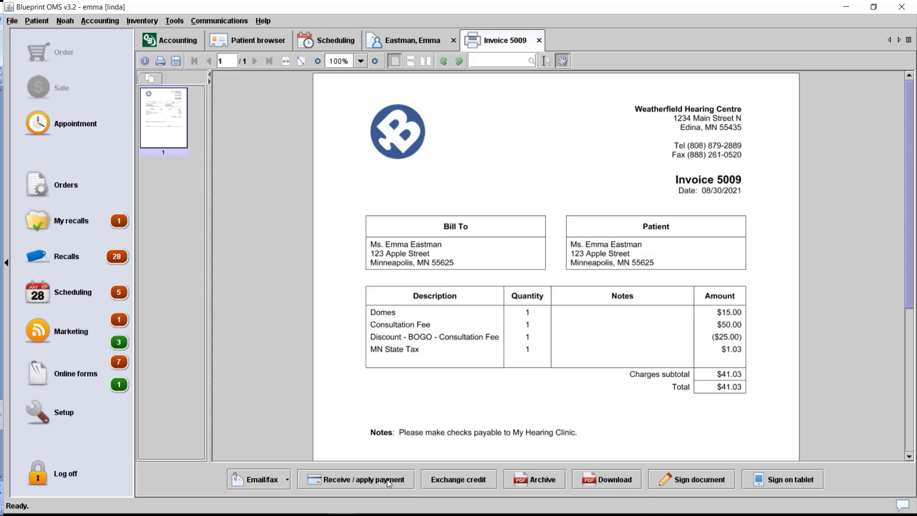
click(414, 43)
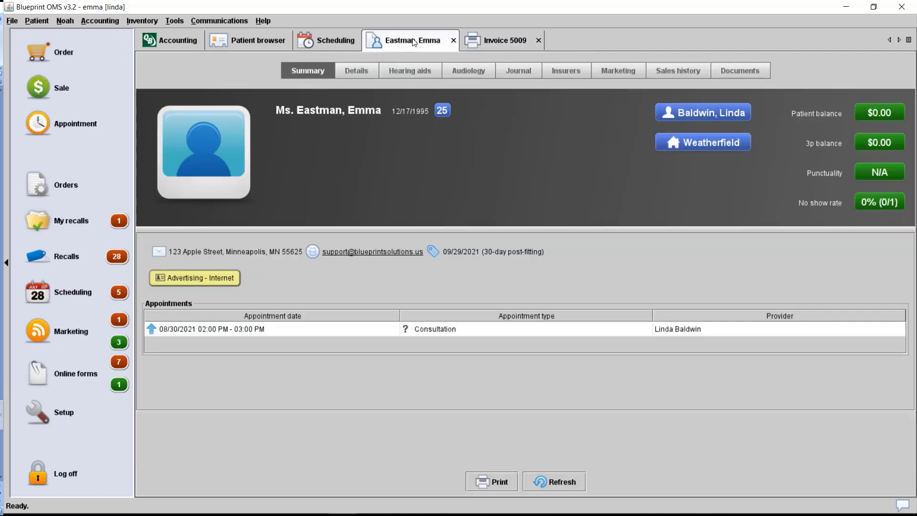
click(694, 72)
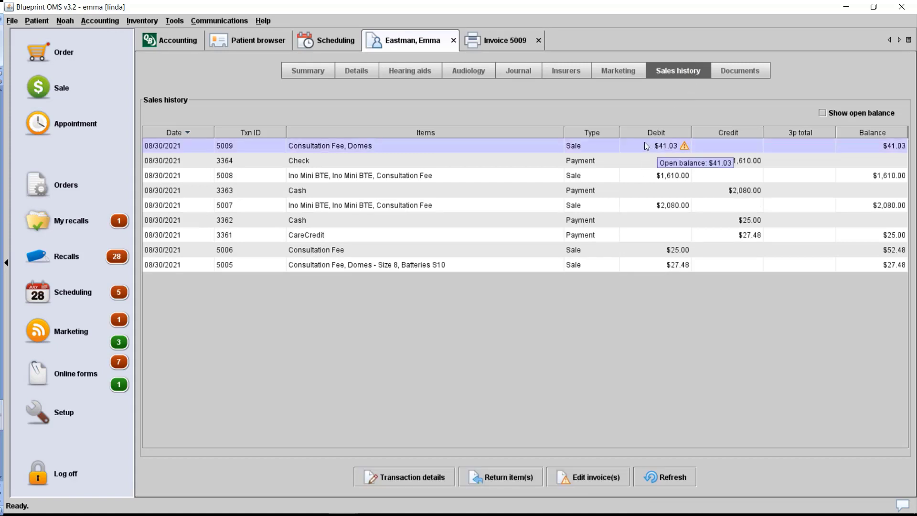
right_click(644, 142)
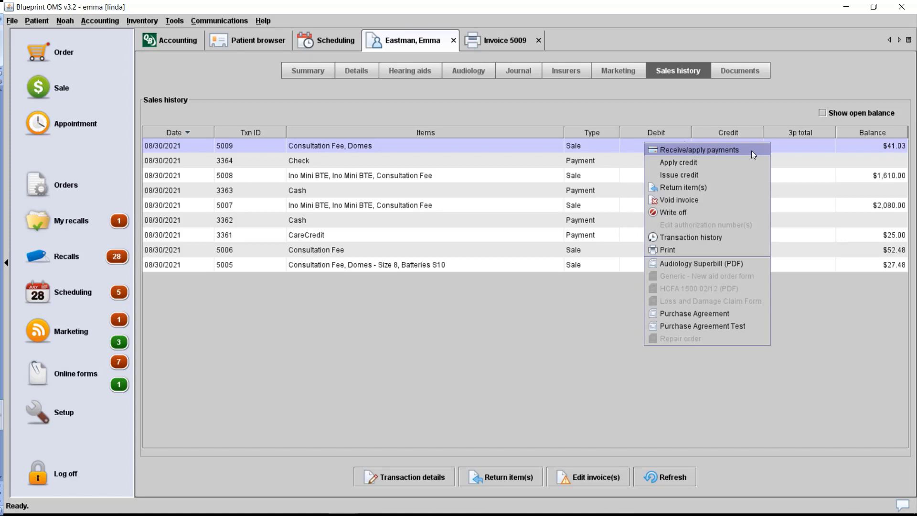
click(506, 42)
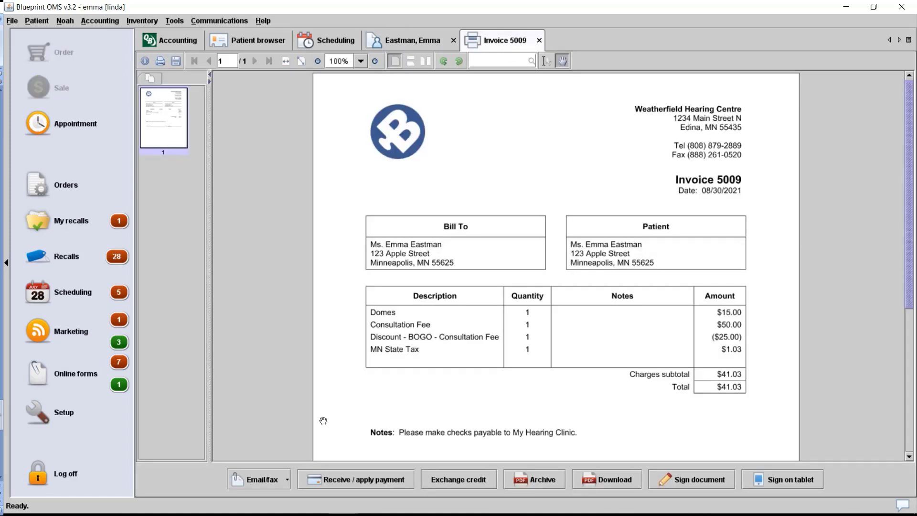
click(286, 485)
click(286, 485)
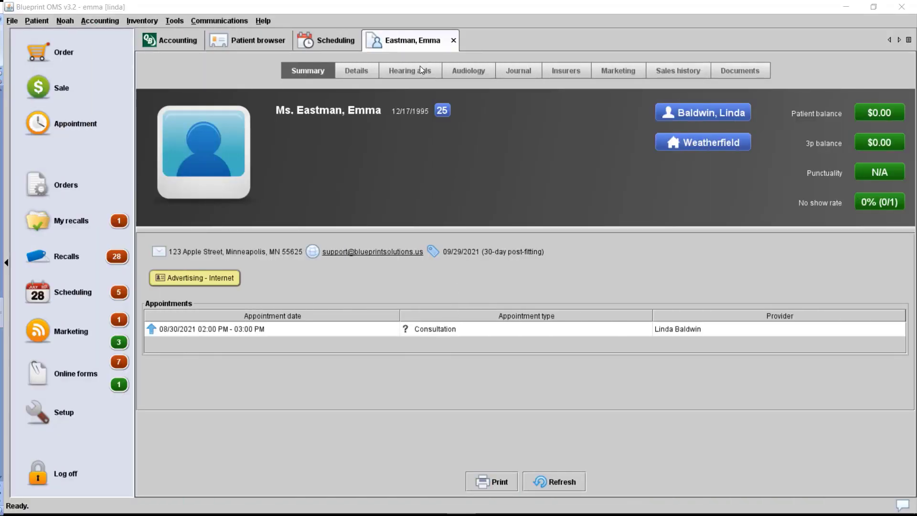
- Open the Hearing aids tab in the patient's record
click(419, 71)
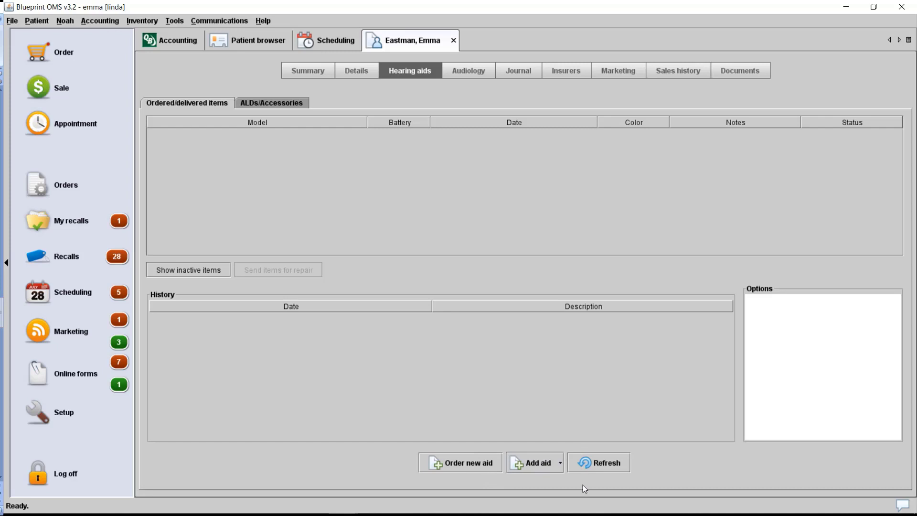
- Start a new hearing aid order using Order new aid
mouse_move(595, 514)
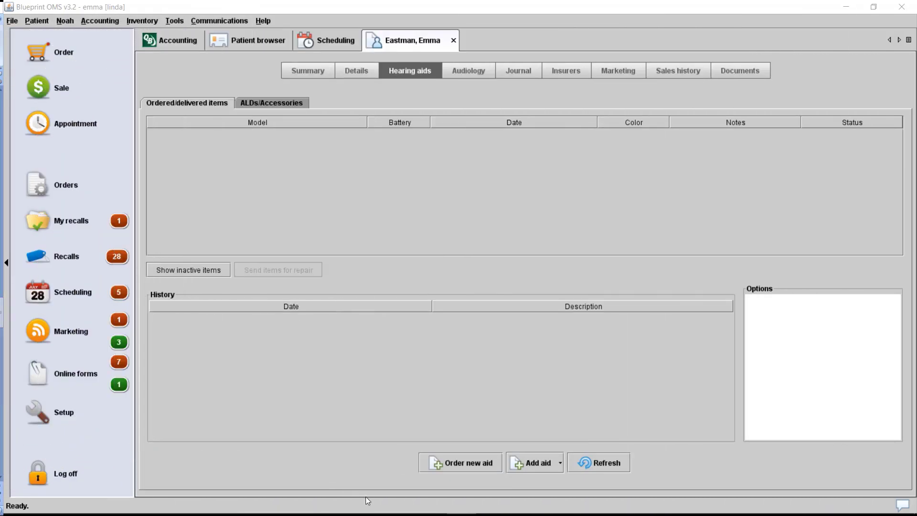
click(479, 467)
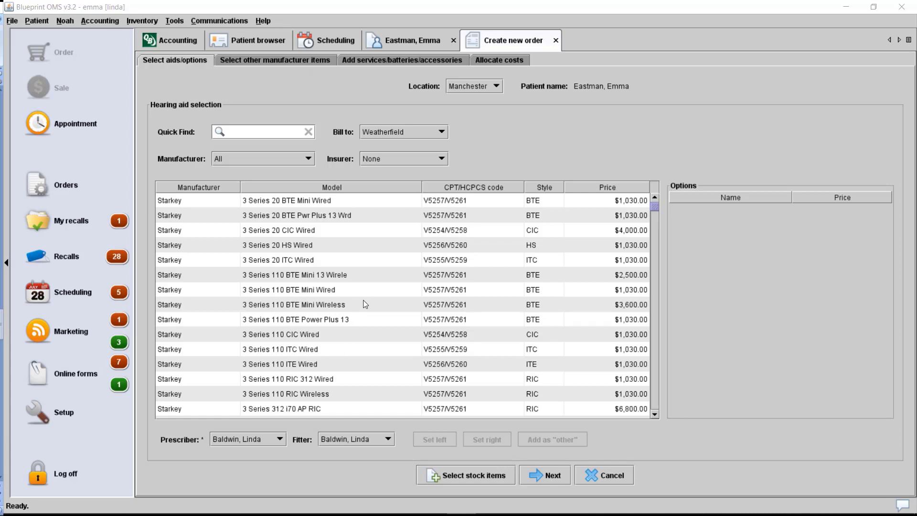
- Filter the hearing aid models to Oticon and select the Ino Mini BTE
click(259, 132)
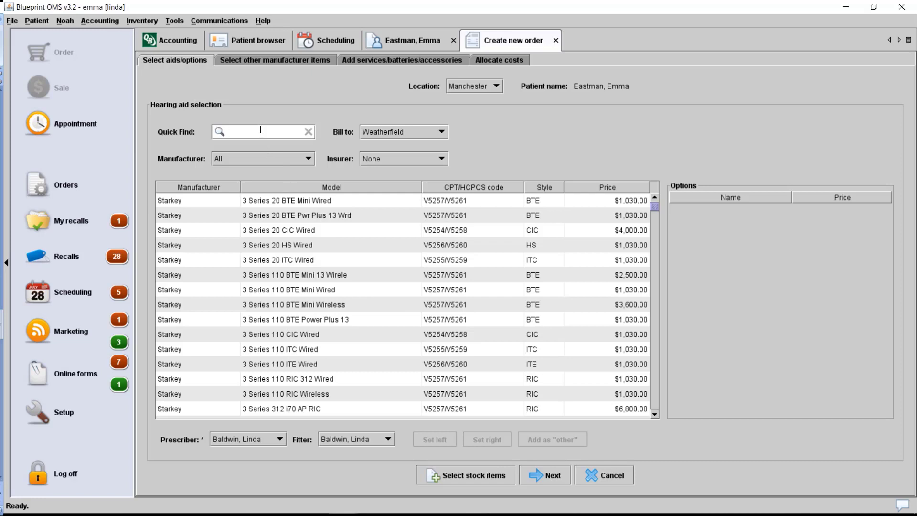
click(261, 130)
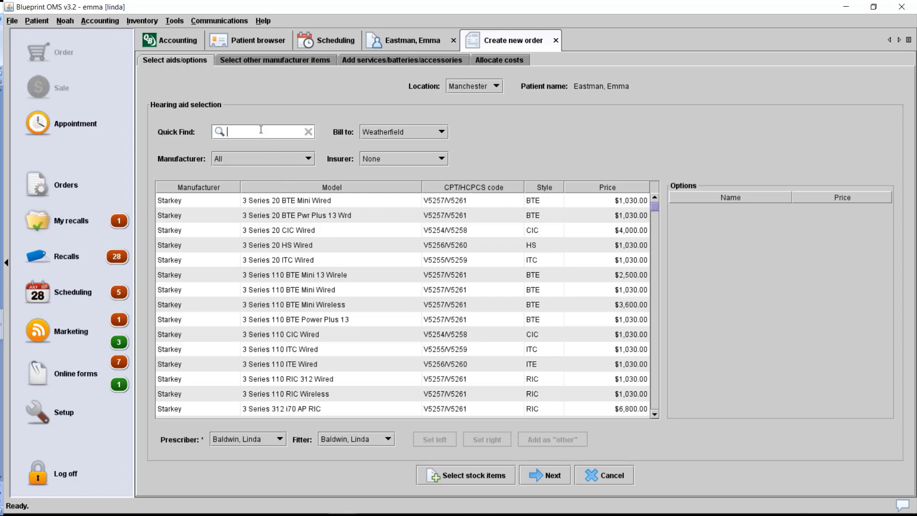
click(259, 159)
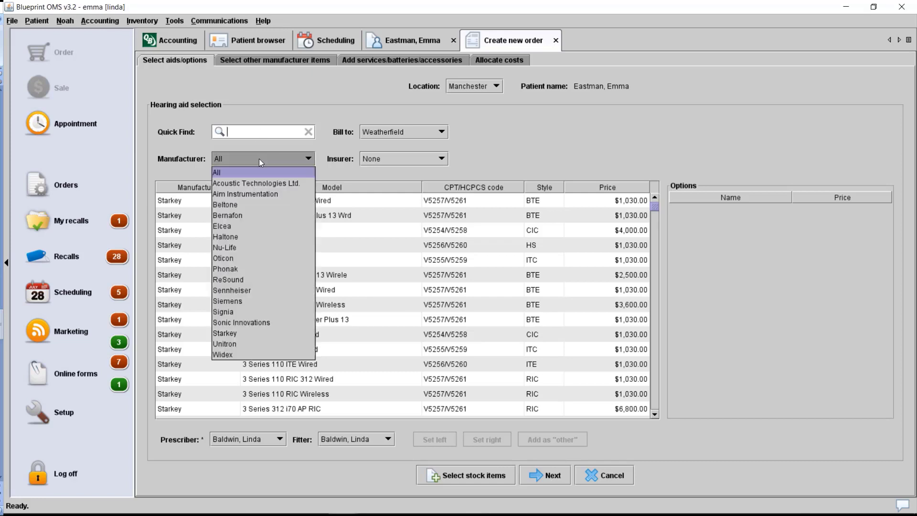
click(262, 257)
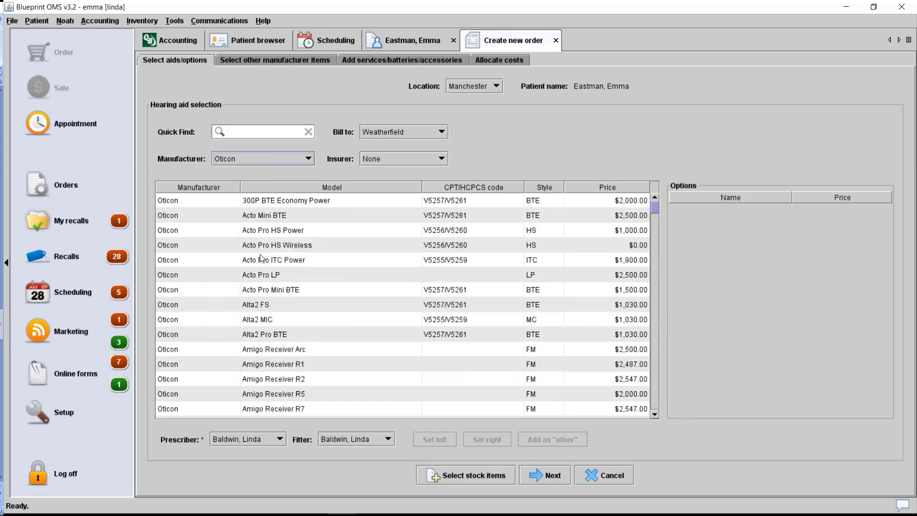
scroll(262, 259, down, 20)
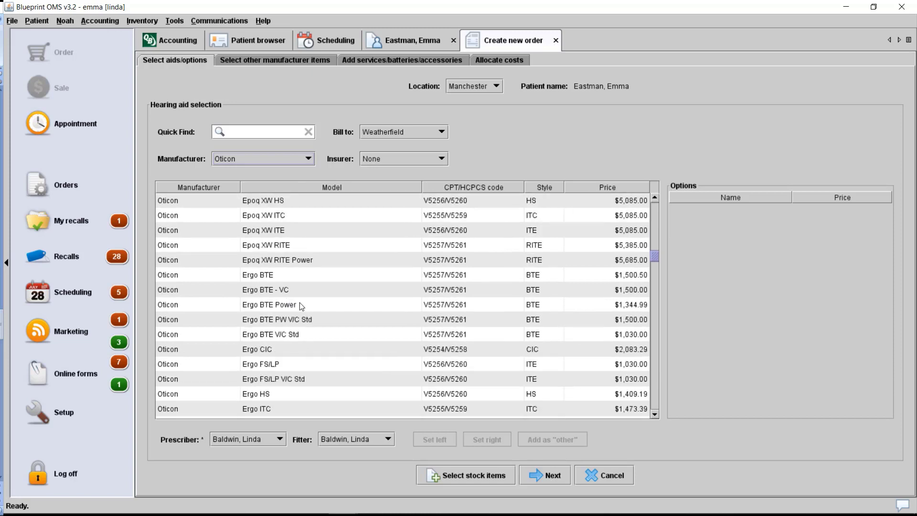
scroll(302, 305, down, 10)
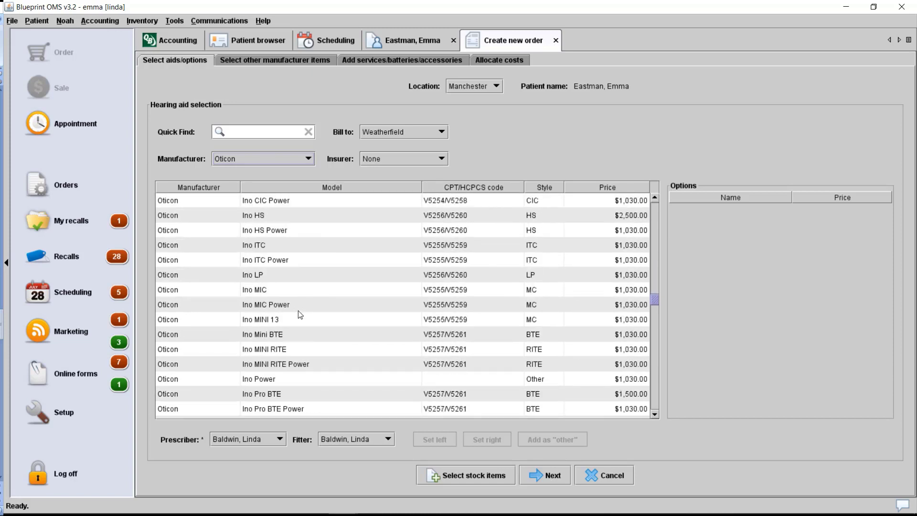
click(294, 337)
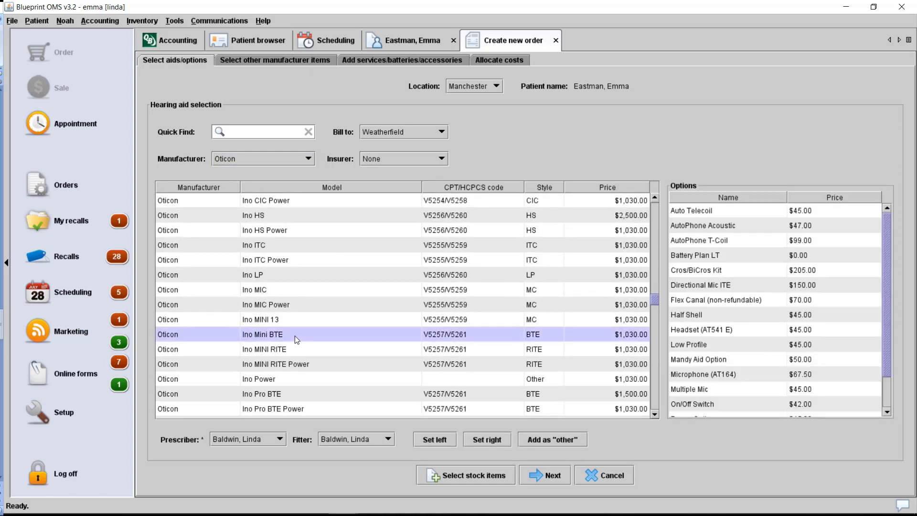
- Assign the Ino Mini BTE to both left and right ears without colour or notes
click(429, 442)
click(451, 288)
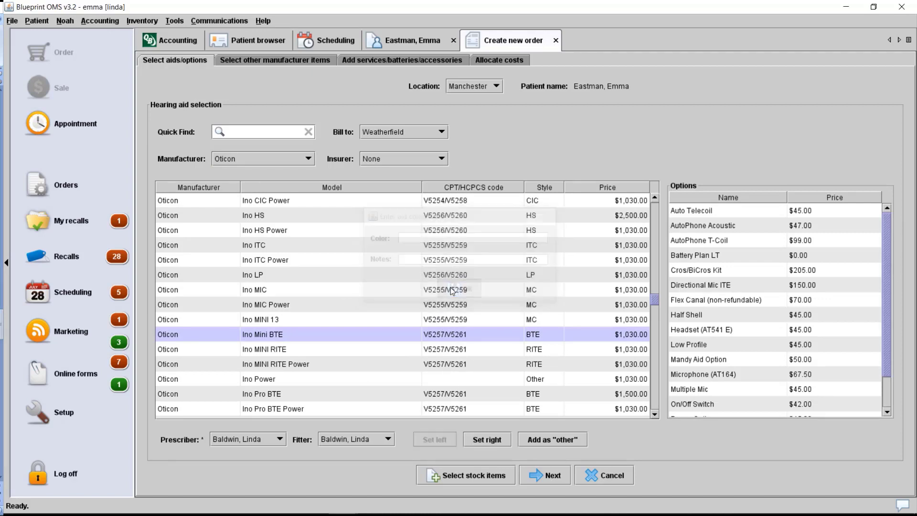
click(508, 438)
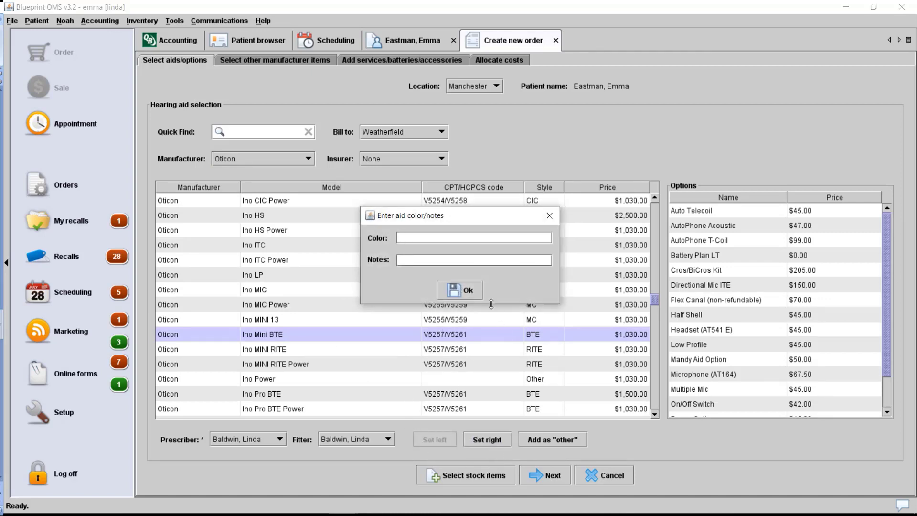
click(480, 293)
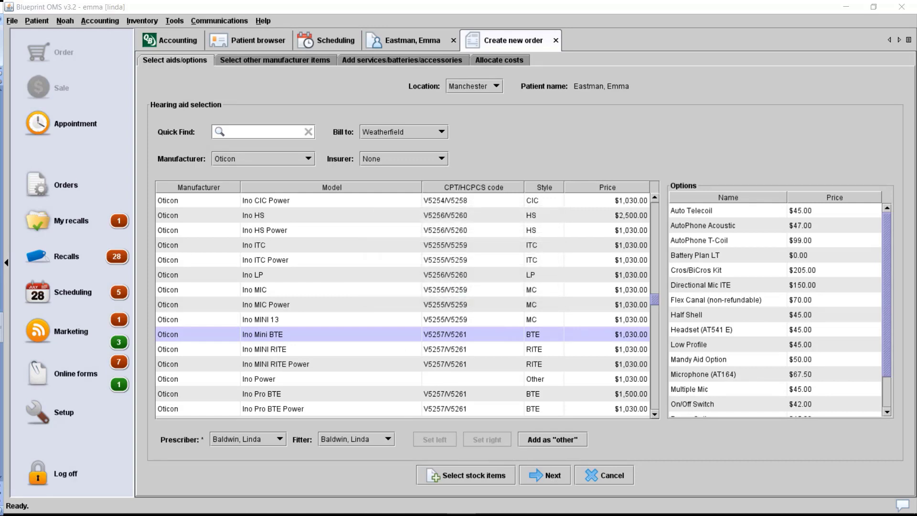
click(555, 474)
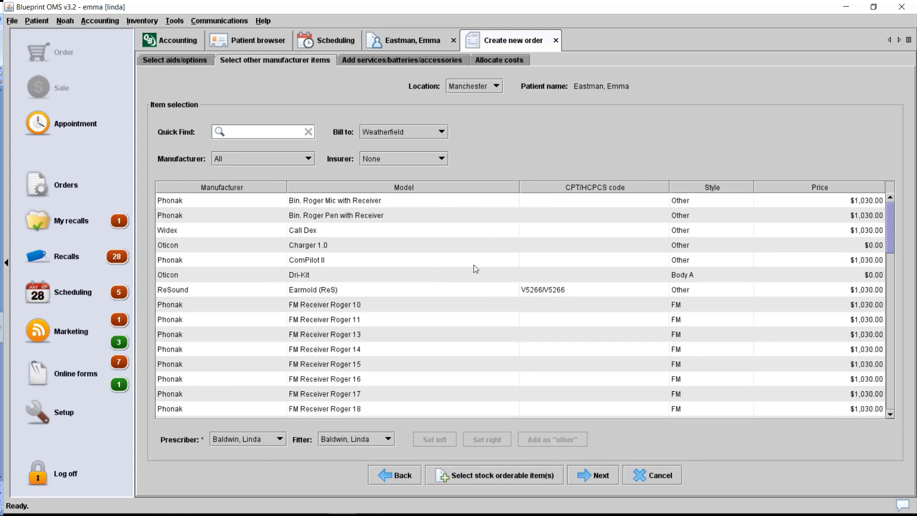
- Add a $50.00 Consultation Fee service, bringing the order total to $2,110.00 at cost allocation
click(592, 477)
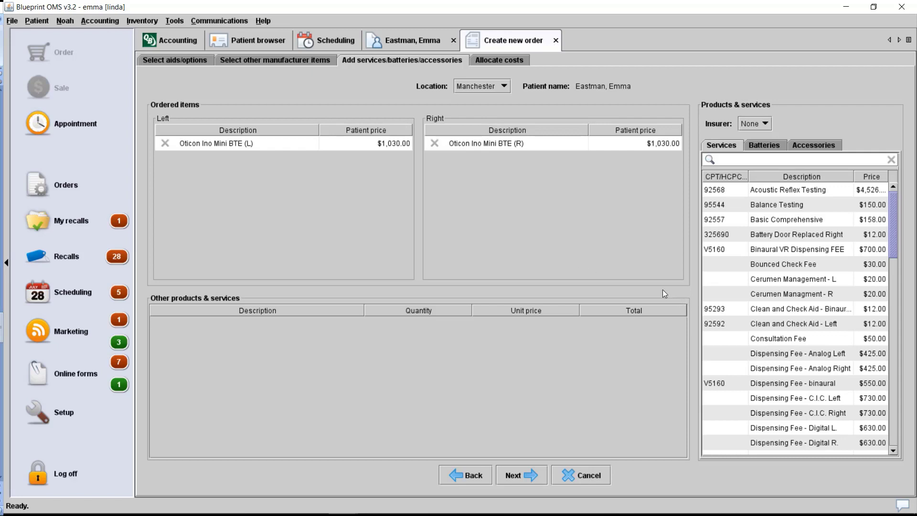
click(773, 339)
double_click(773, 339)
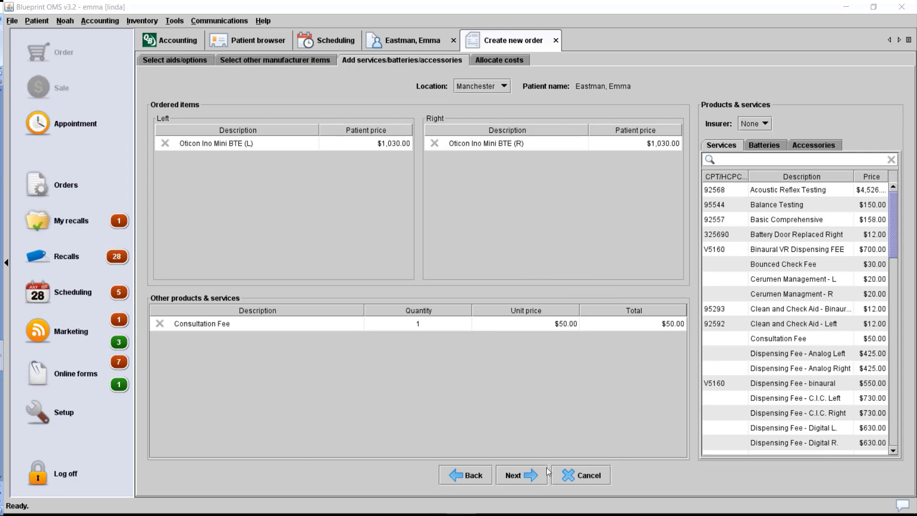
click(533, 474)
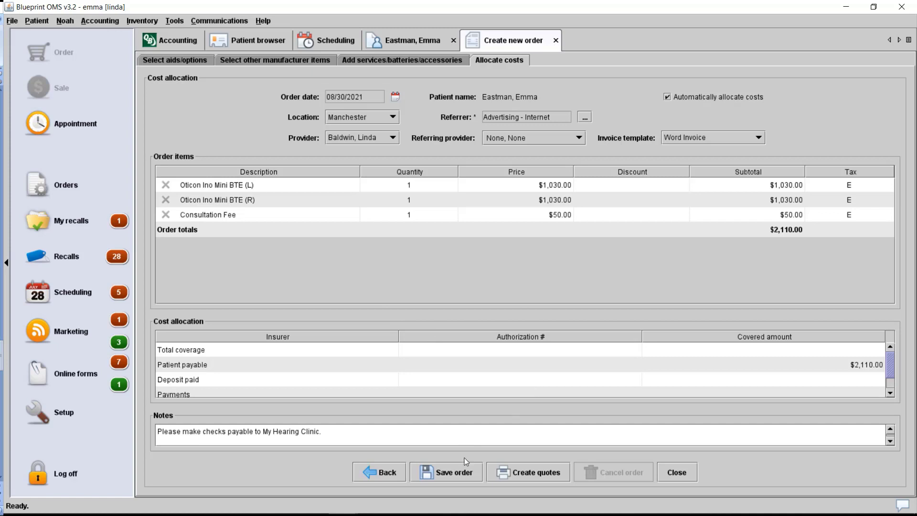
- Save the order with both Ino Mini BTE aids as Ordered and agree to generate the order form
click(459, 473)
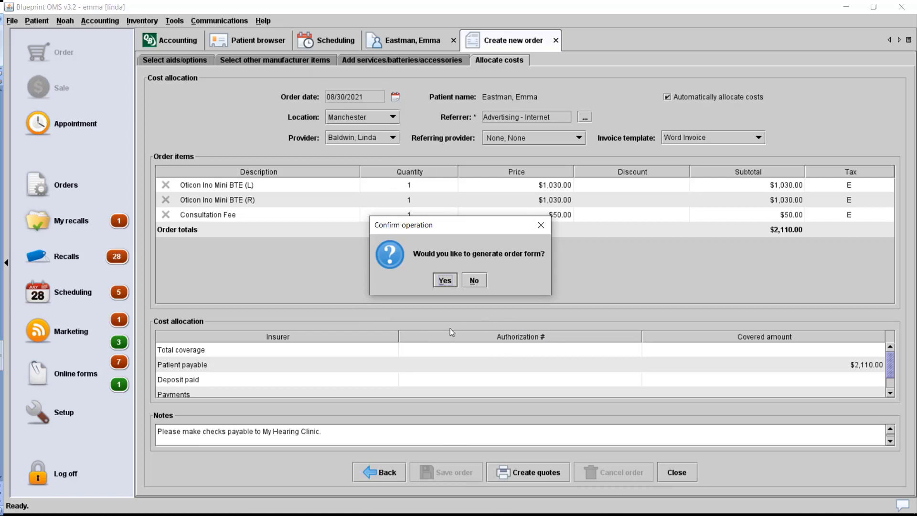
click(445, 281)
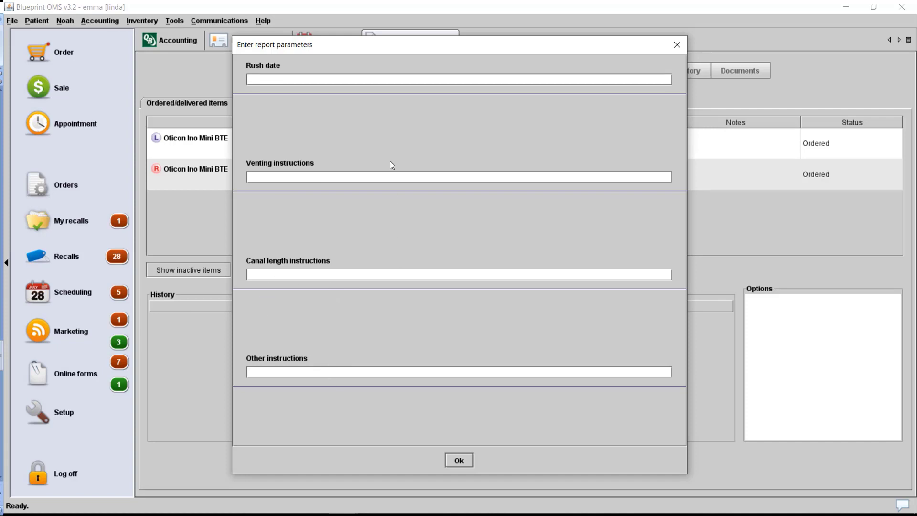
- Generate the Generic - New aid order form without extra instructions and review it
click(458, 460)
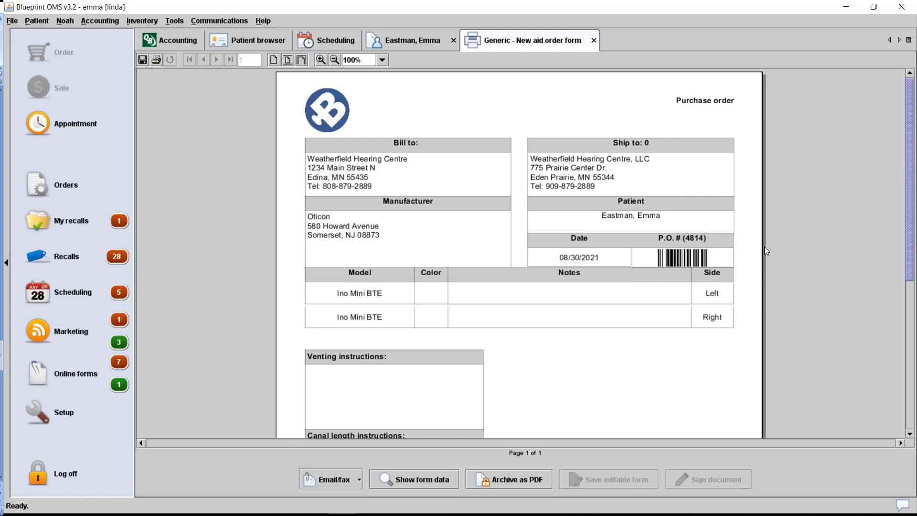
scroll(665, 310, down, 1)
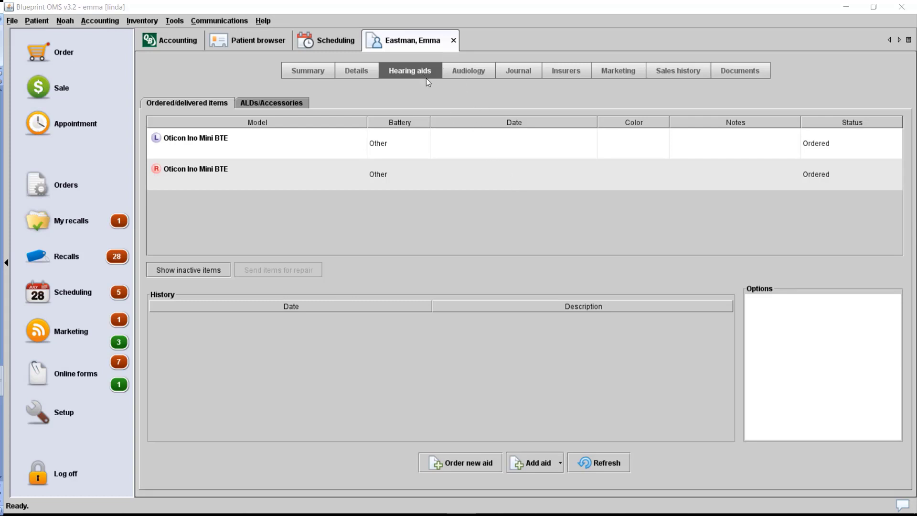
- Receive both Ino Mini BTE aids with serials 1254652 (left) and 154625 (right), then save
click(559, 143)
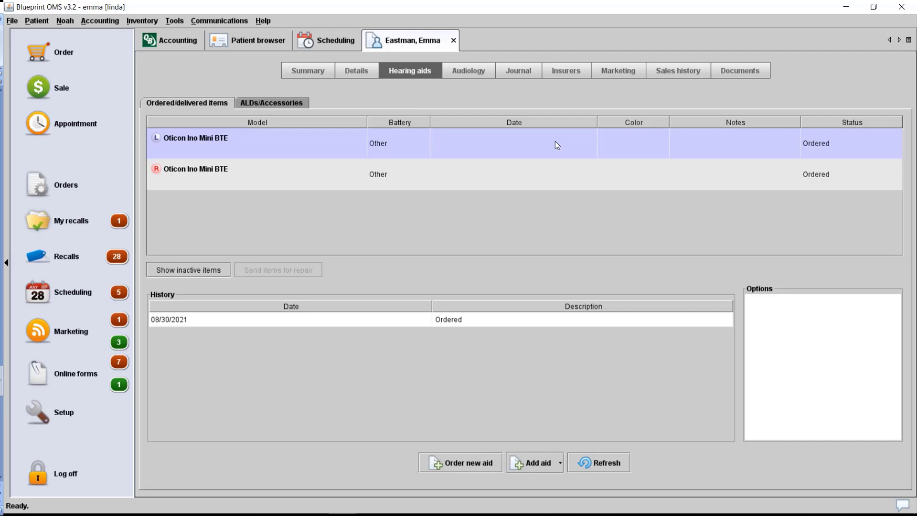
right_click(555, 144)
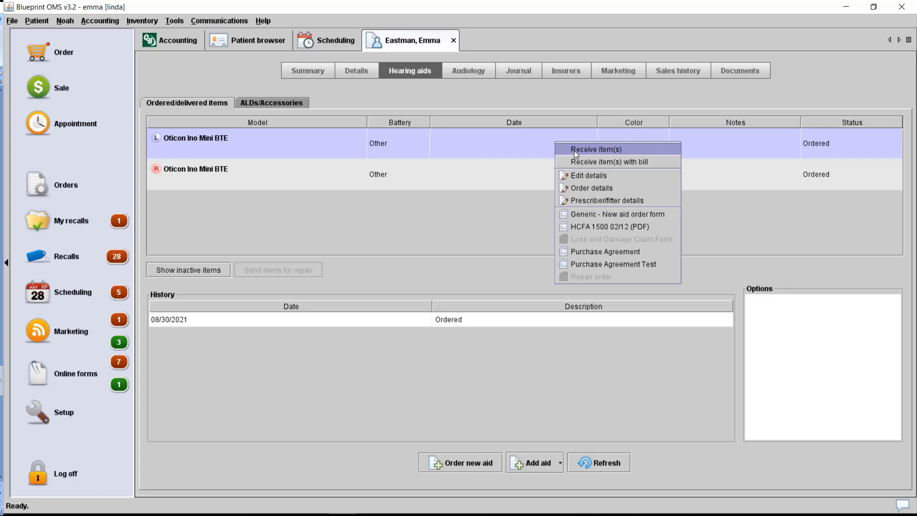
click(583, 150)
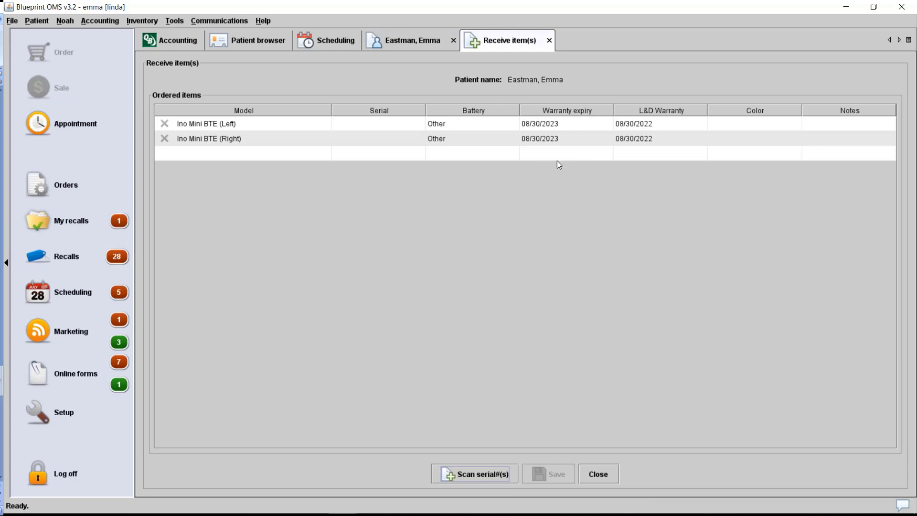
click(346, 126)
text(125)
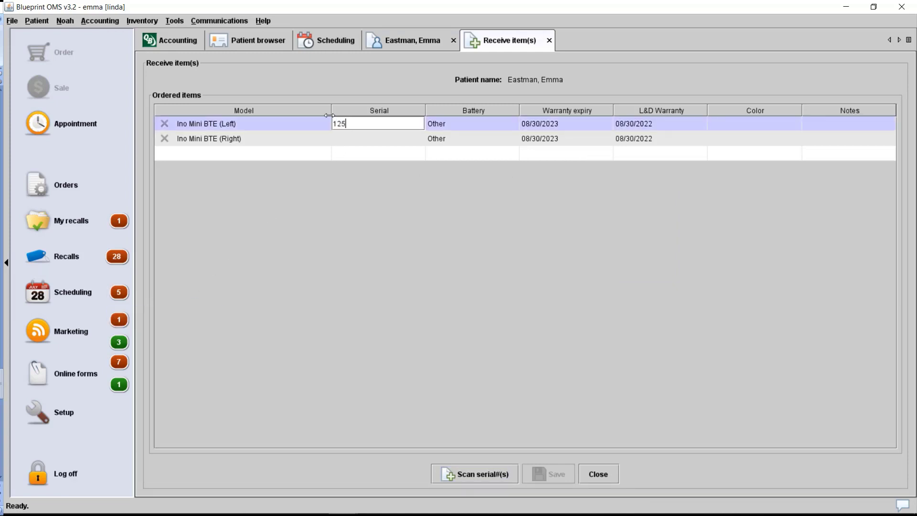
text(4652)
key(Return)
click(336, 140)
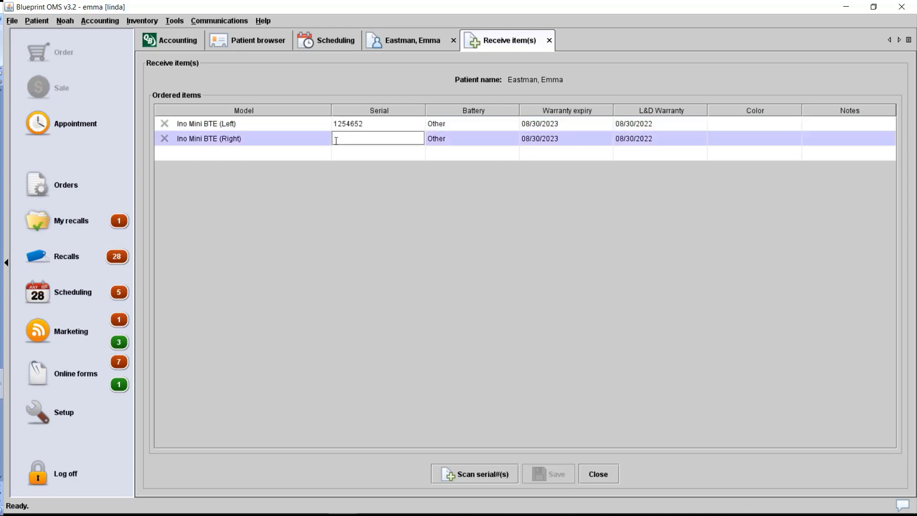
text(154625)
key(Return)
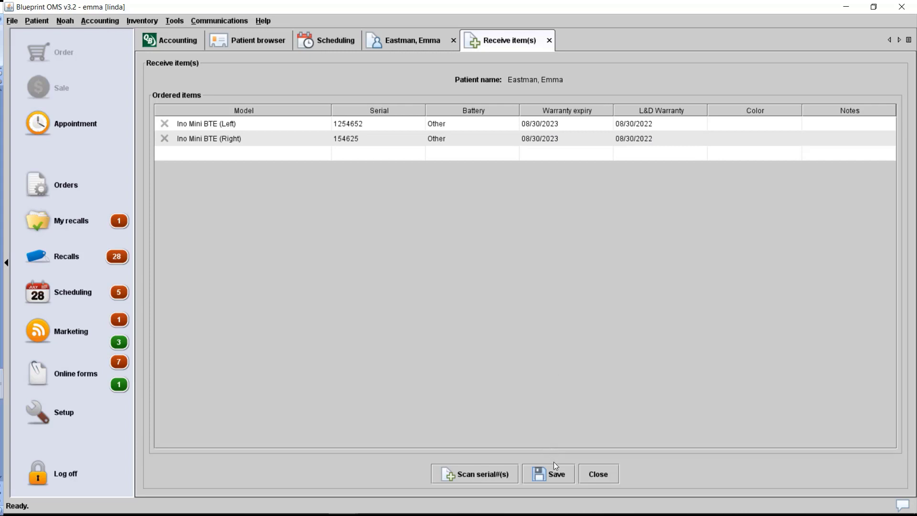
click(560, 474)
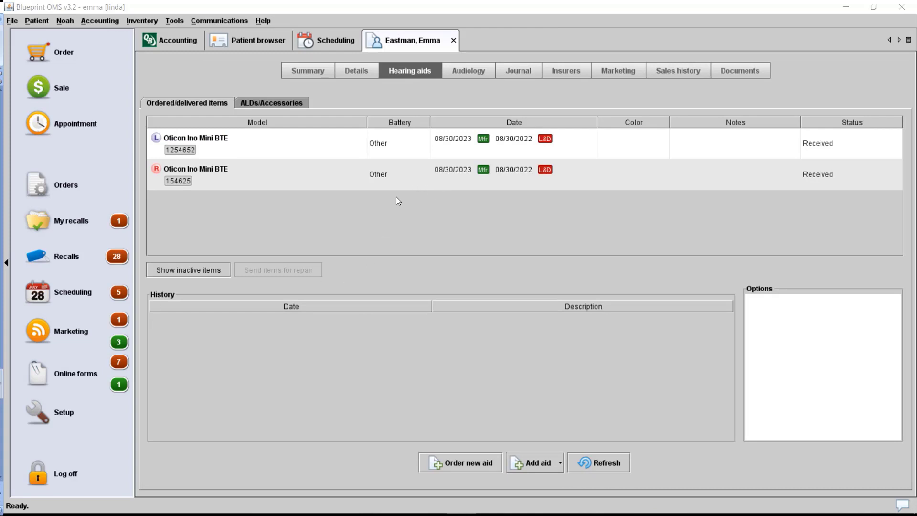
- Deliver both aids, give the left aid a $500.00 BOGO discount, and create the $1,610.00 invoice
right_click(452, 146)
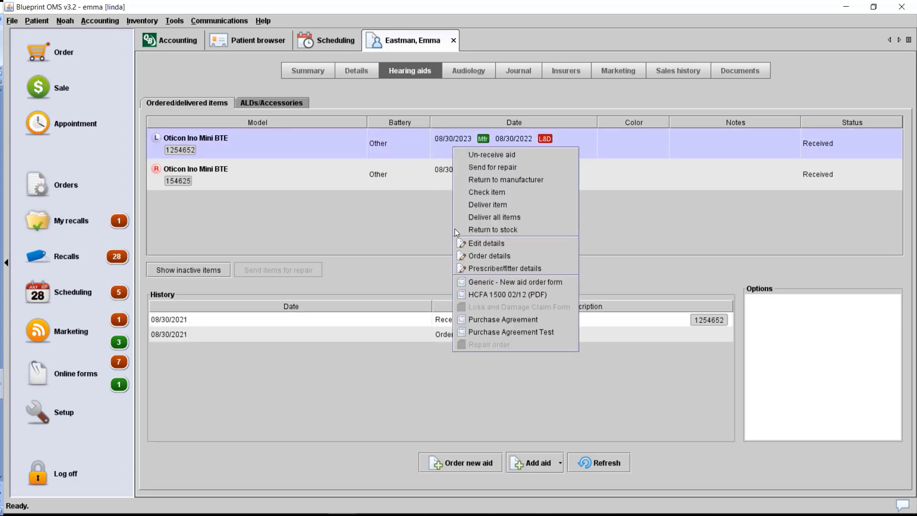
click(507, 215)
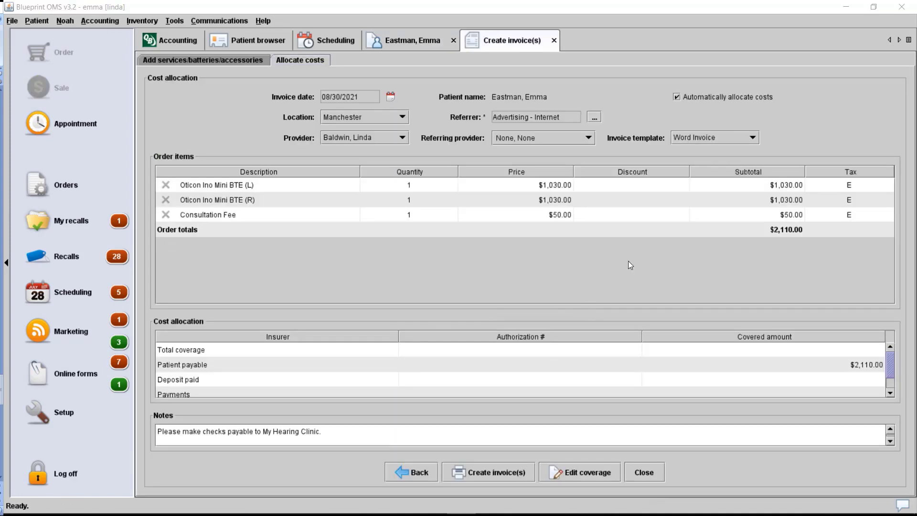
double_click(604, 186)
click(431, 244)
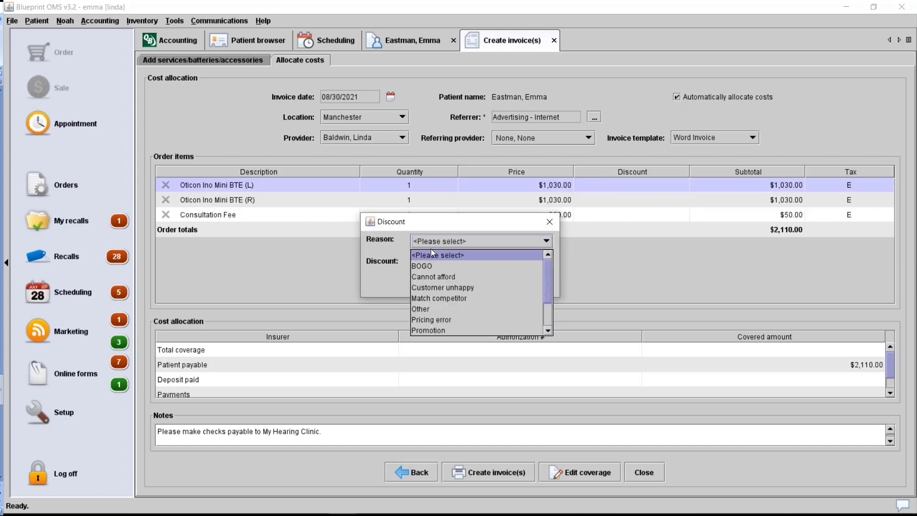
click(425, 265)
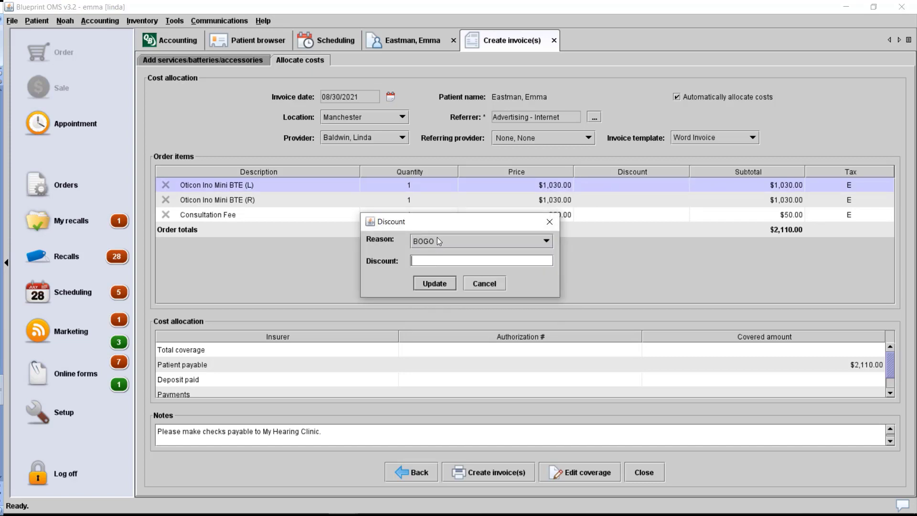
text(500.00)
key(Return)
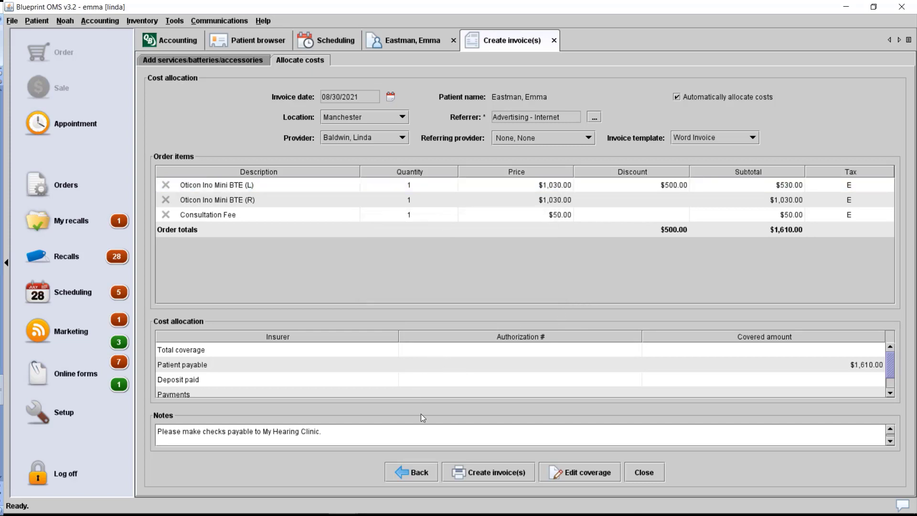
click(488, 472)
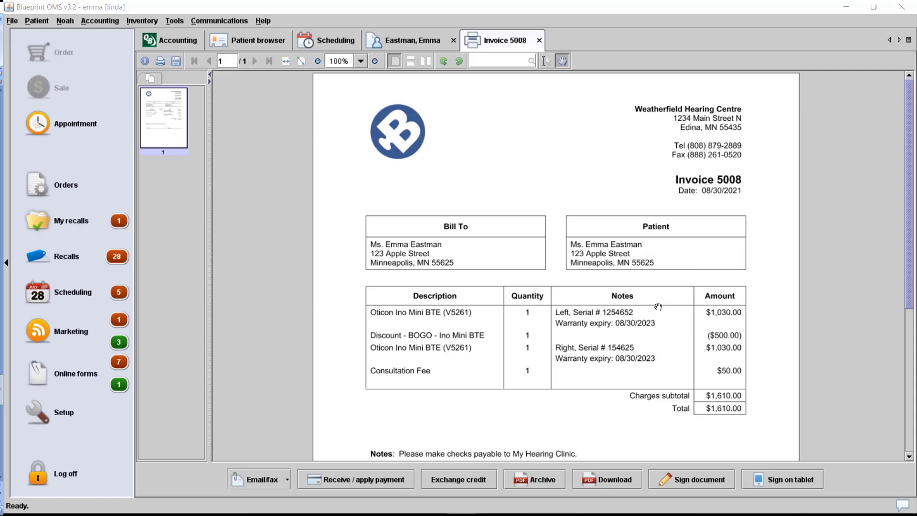
- Start receiving a payment against the $1,610.00 hearing-aid sale in the patient's sales history
click(391, 480)
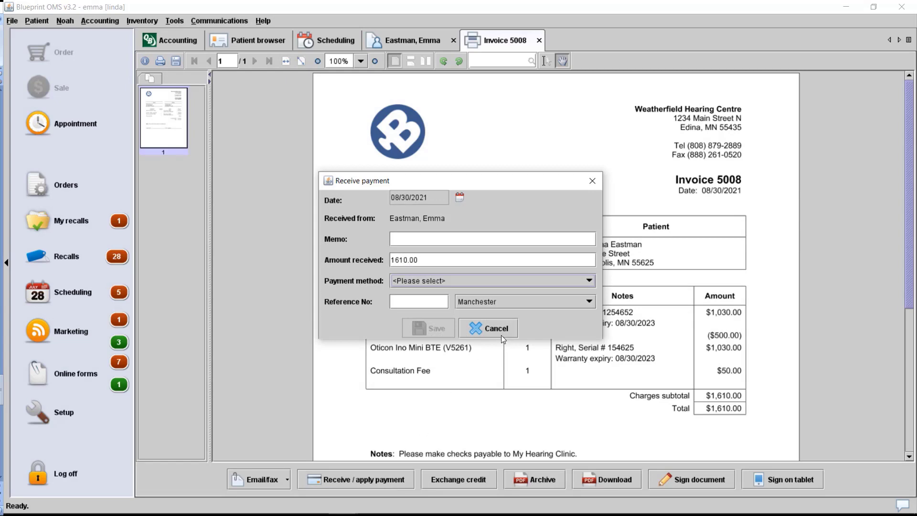
click(487, 329)
click(408, 38)
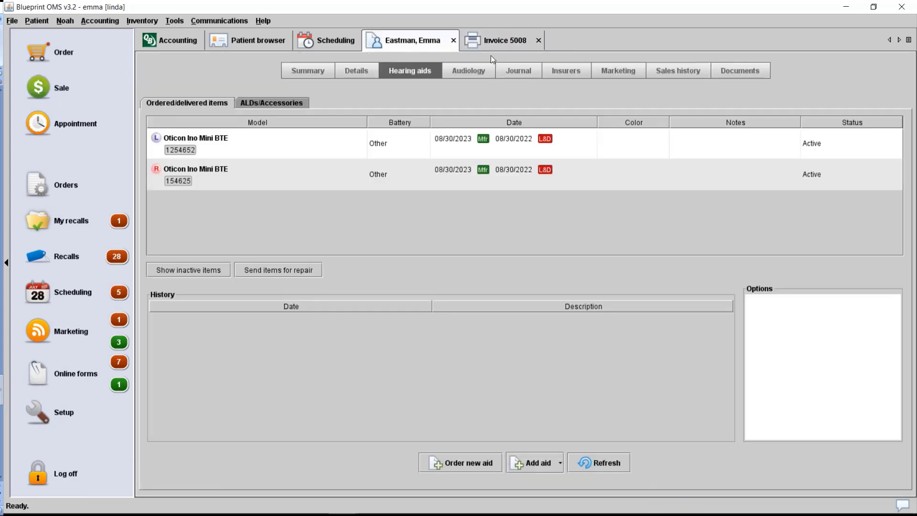
click(677, 70)
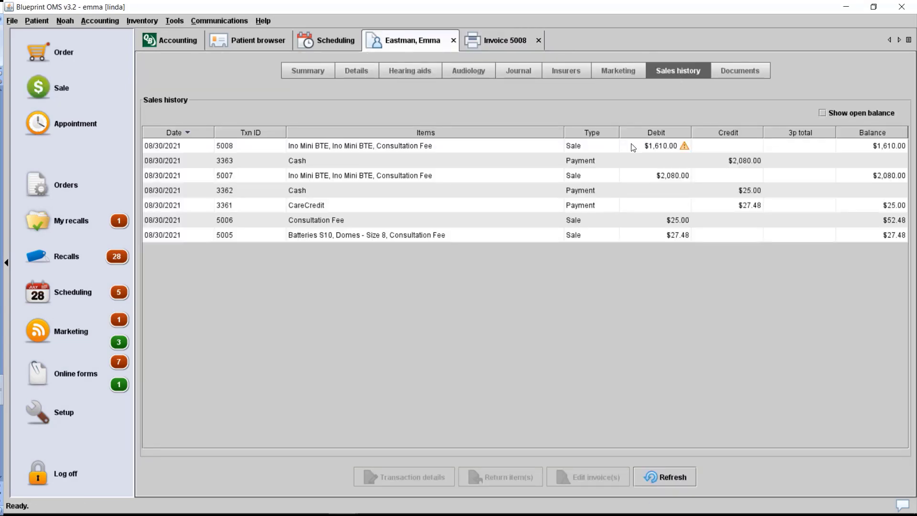
click(628, 149)
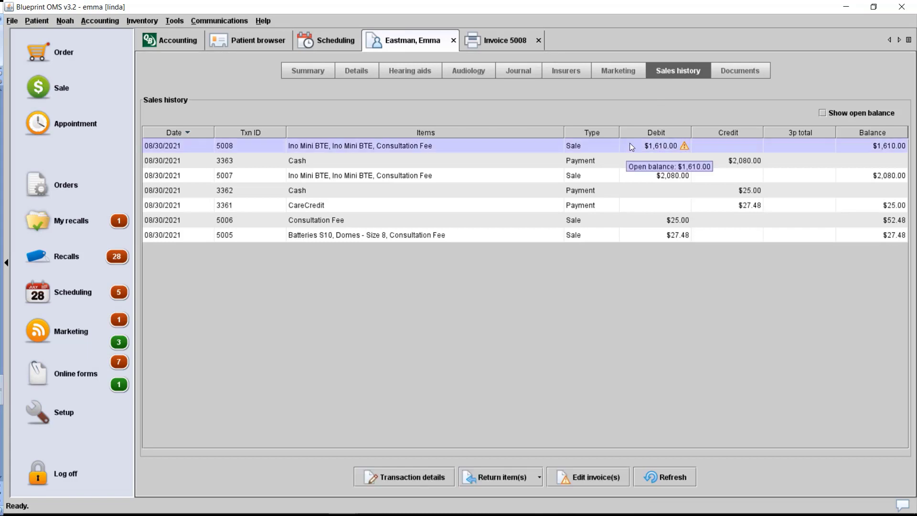
right_click(630, 143)
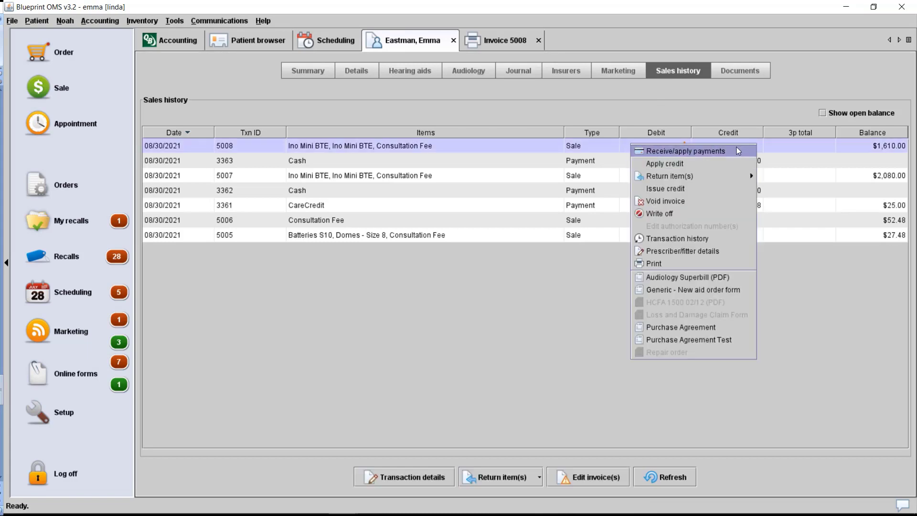
click(738, 151)
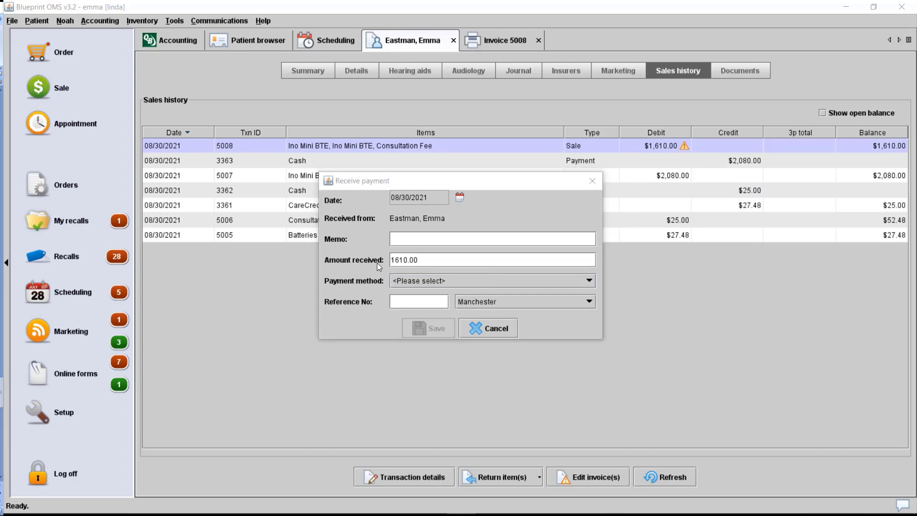
- Pay the full $1,610.00 by Check with its reference number and save the payment
click(414, 281)
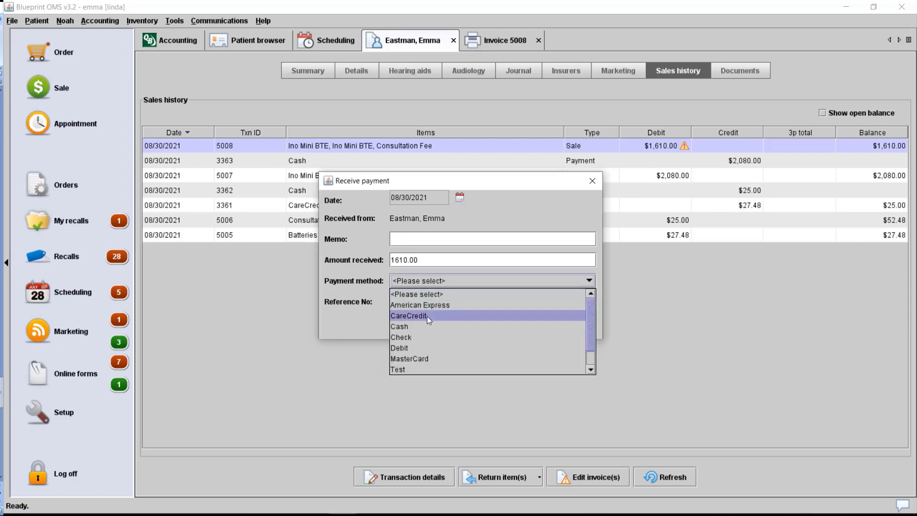
click(428, 338)
click(416, 303)
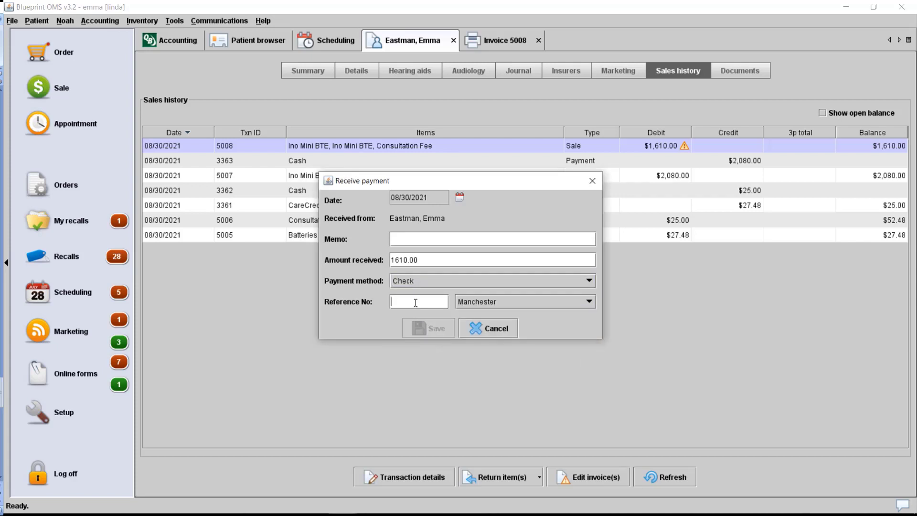
text(1212)
click(420, 325)
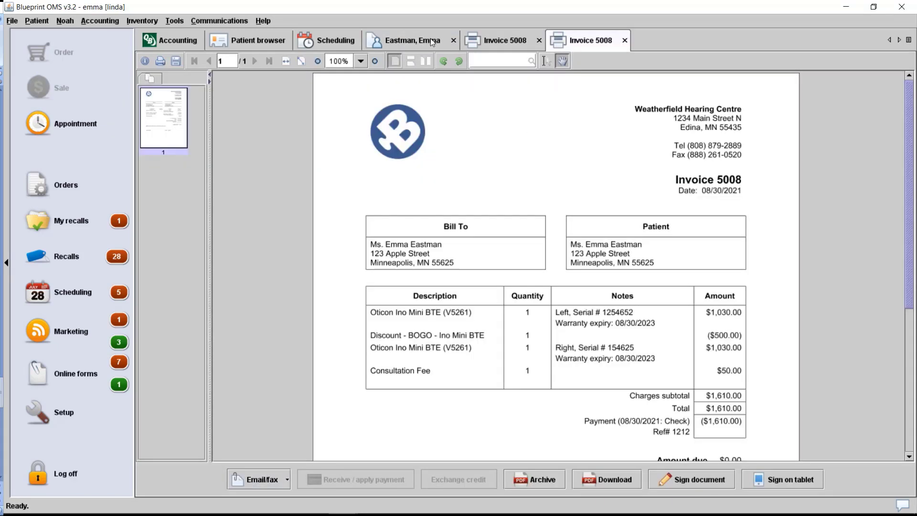
click(420, 45)
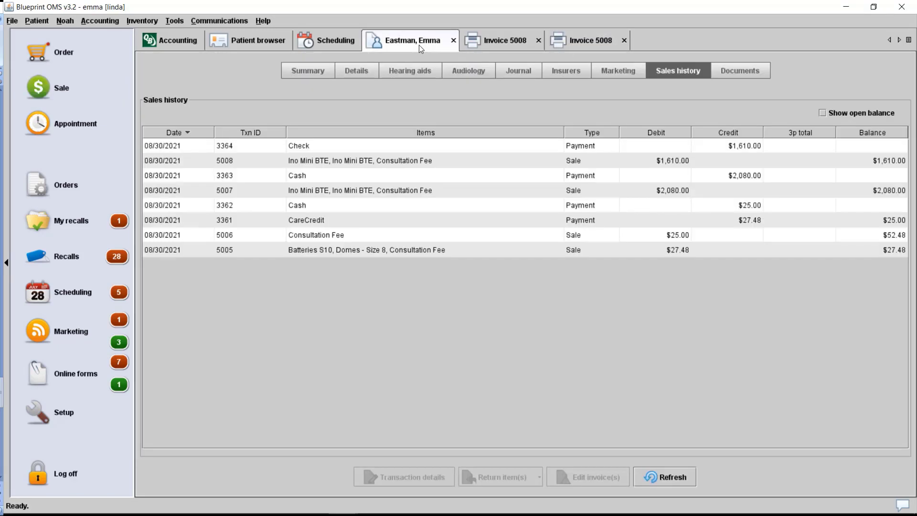
- Check the hearing aids list and the patient's $0.00 summary balance, then go to Scheduling
click(413, 71)
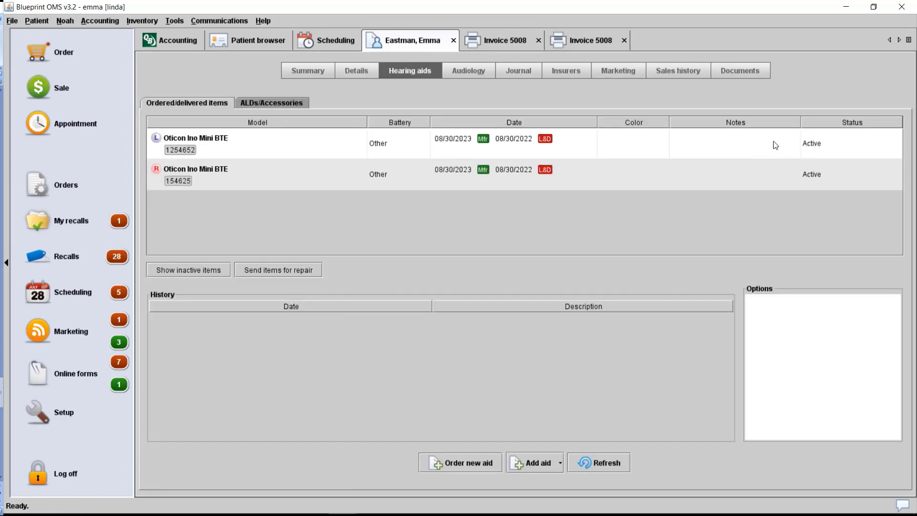
click(685, 73)
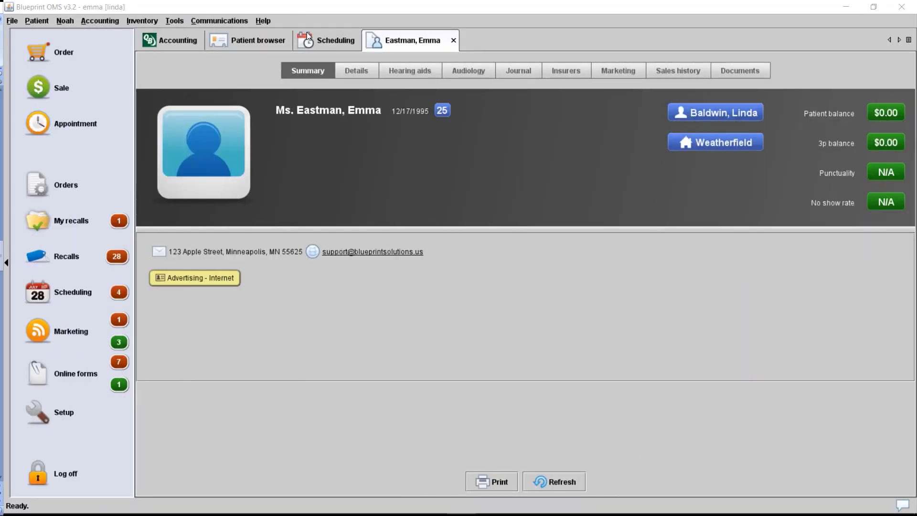
click(307, 35)
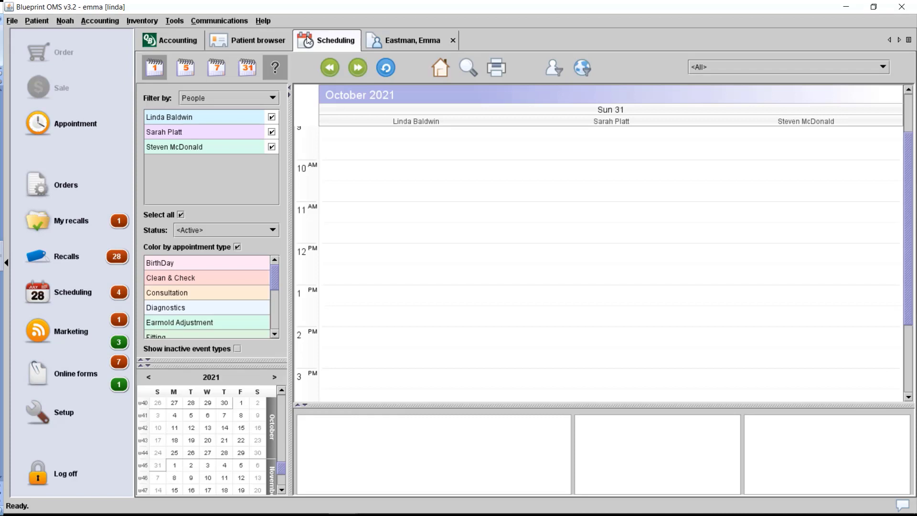
- Start a 2 PM appointment on 31 October 2021 and select the patient by family-name search
click(370, 340)
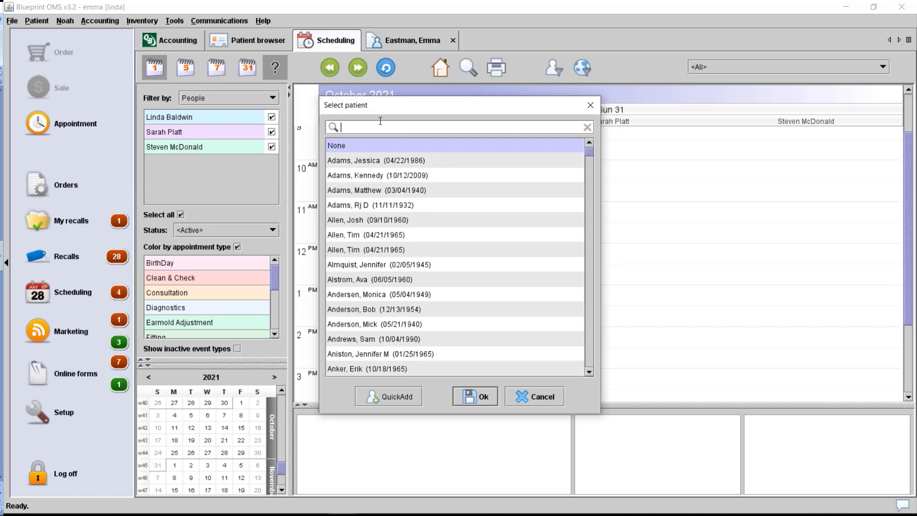
text(East)
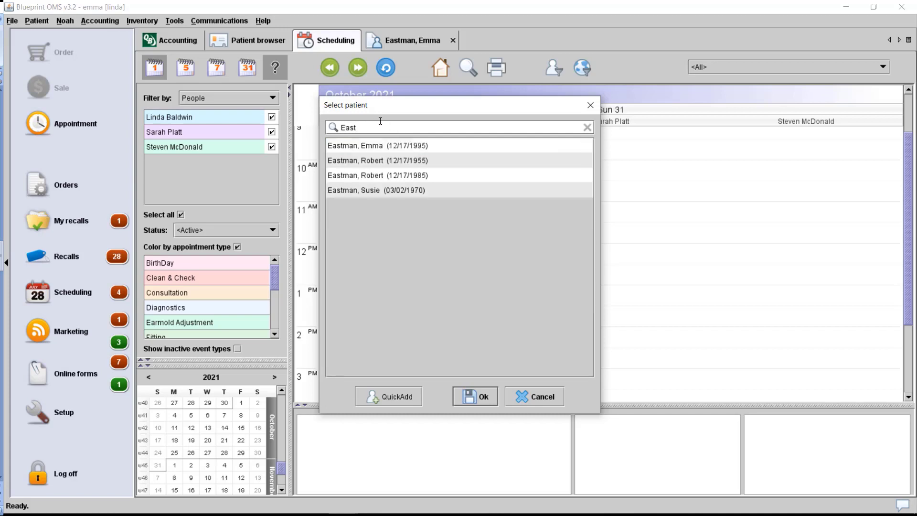
click(373, 145)
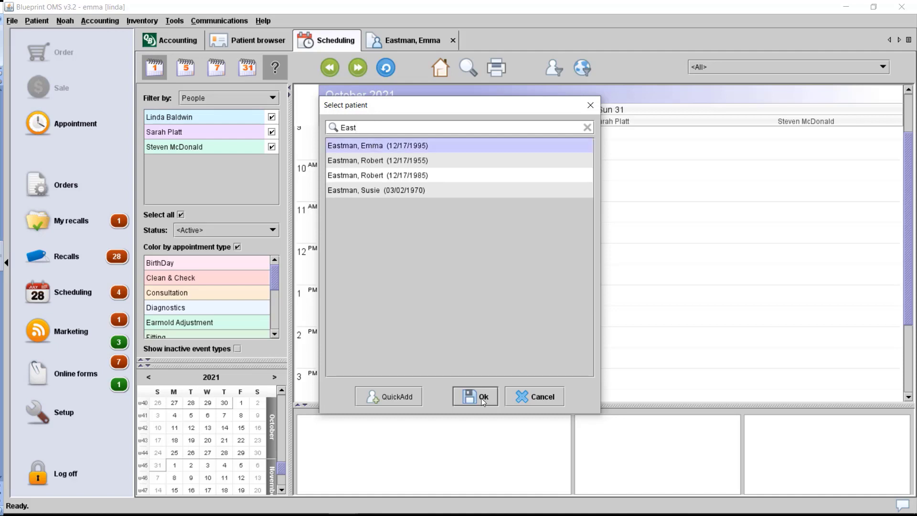
click(483, 397)
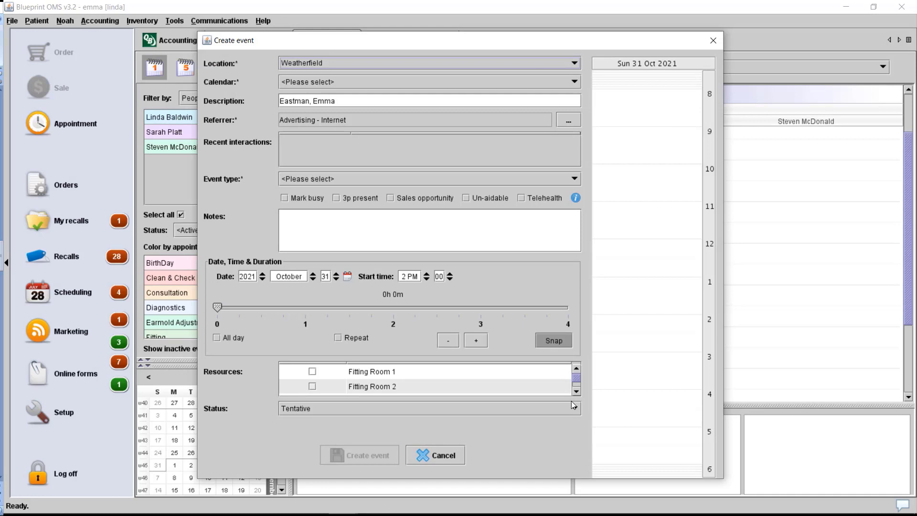
- Make the appointment a Consultation at Weatherfield on the first clinician's calendar
click(339, 61)
click(340, 61)
click(346, 83)
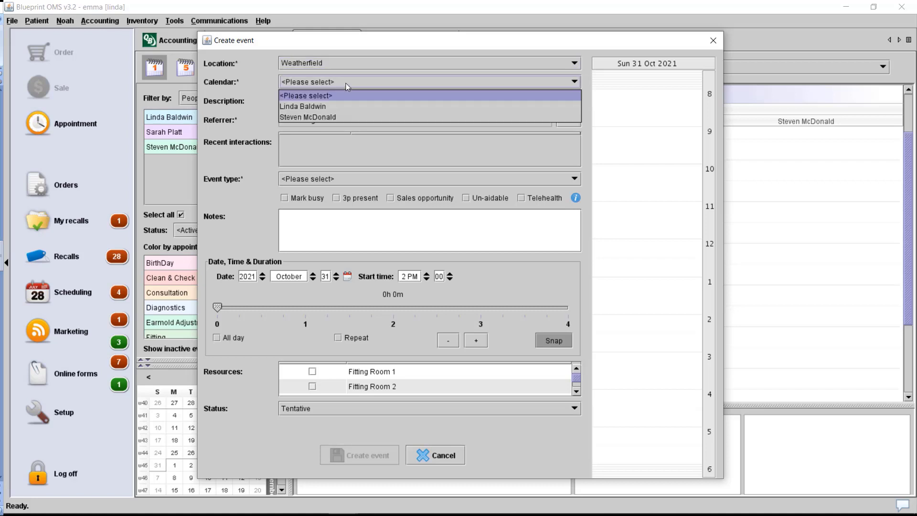
click(347, 106)
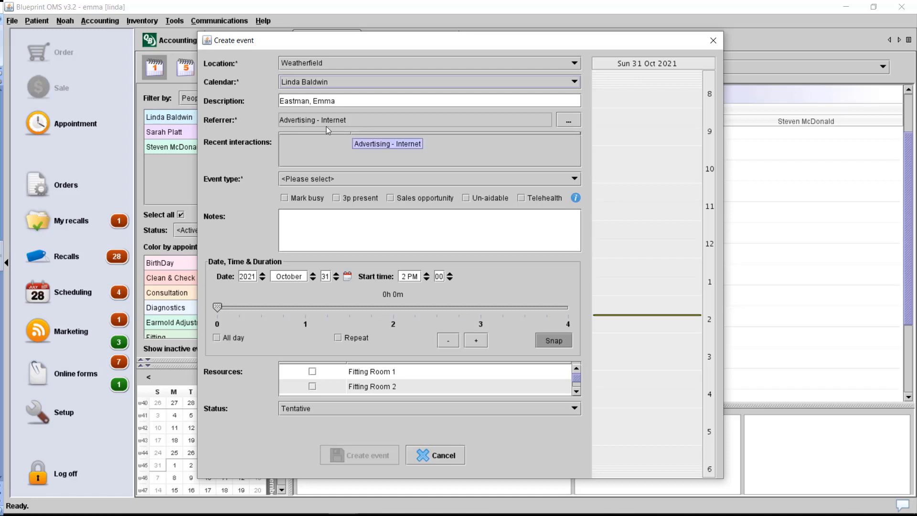
click(358, 179)
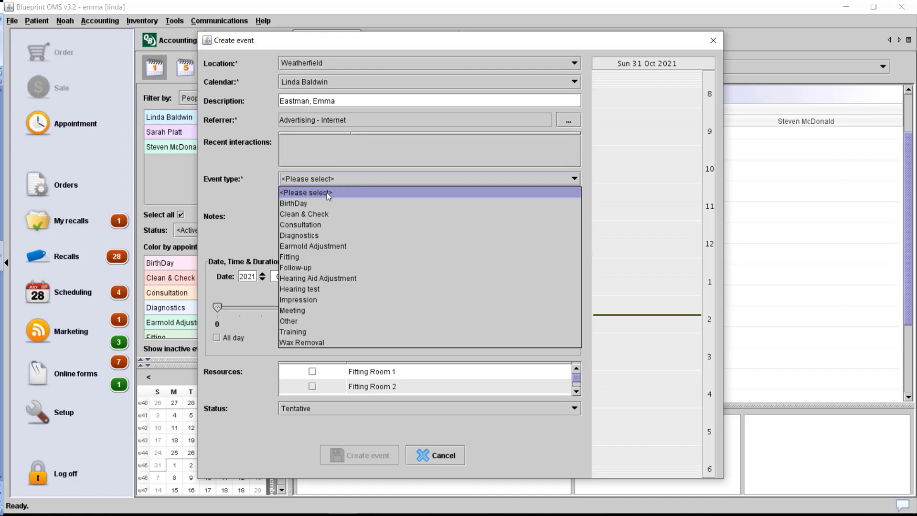
click(322, 225)
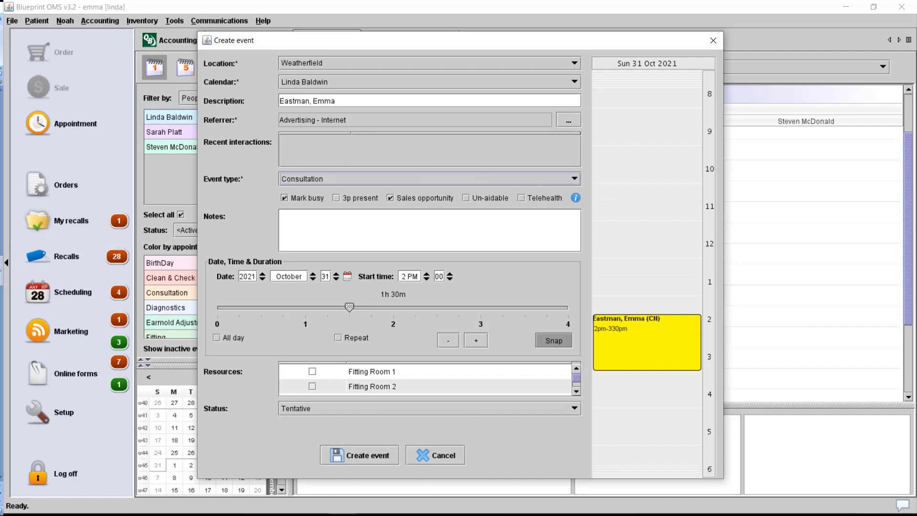
- Shorten the Consultation to 1h 0m so it runs from 2pm to 3pm
click(300, 225)
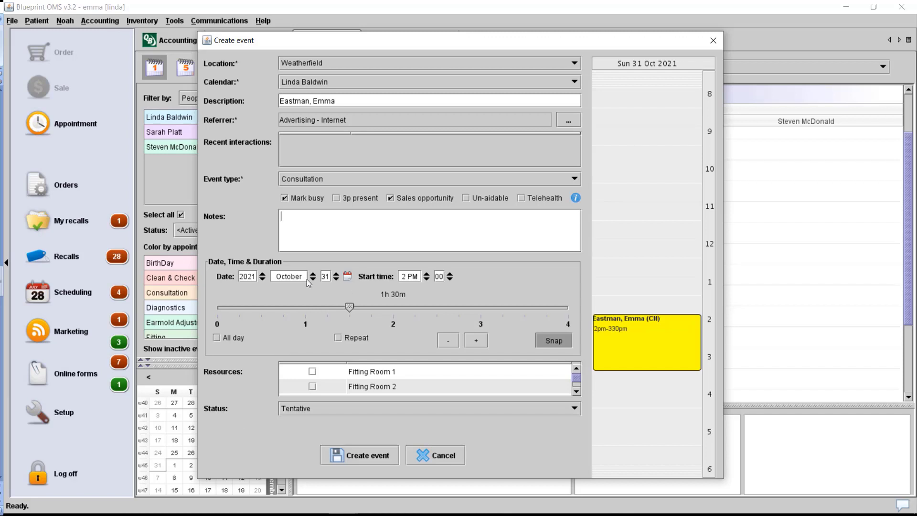
click(347, 280)
click(336, 280)
drag(349, 307, 305, 293)
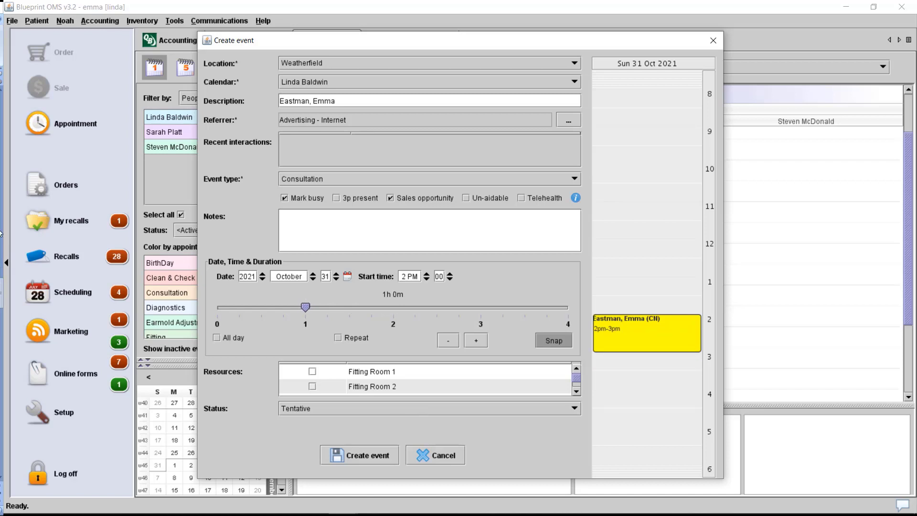
scroll(394, 378, down, 2)
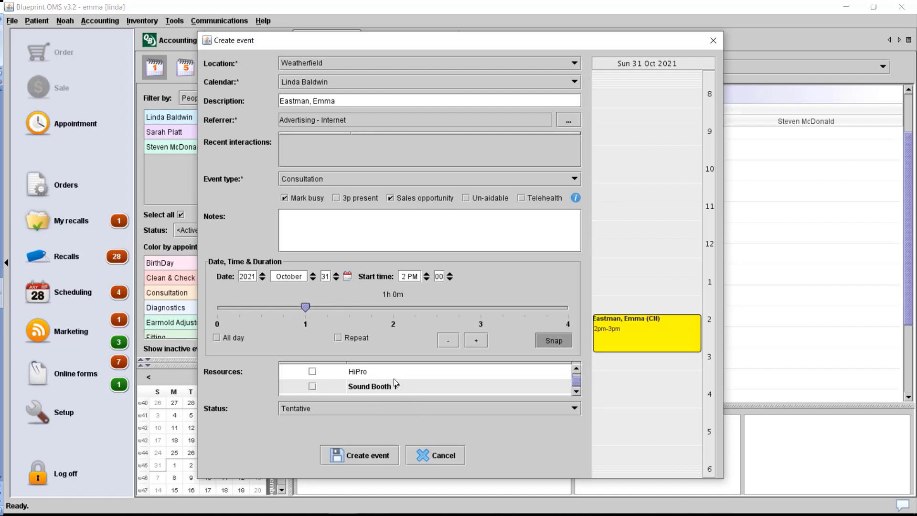
scroll(434, 393, up, 2)
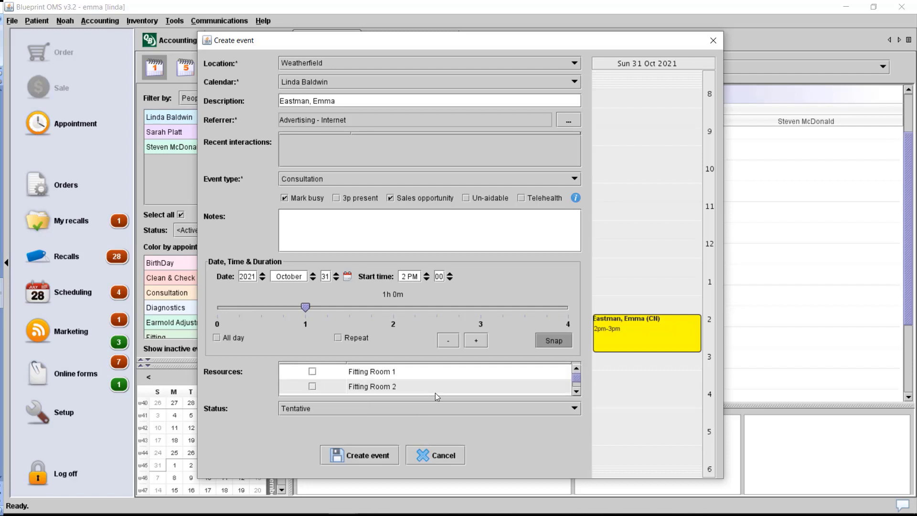
scroll(435, 393, down, 2)
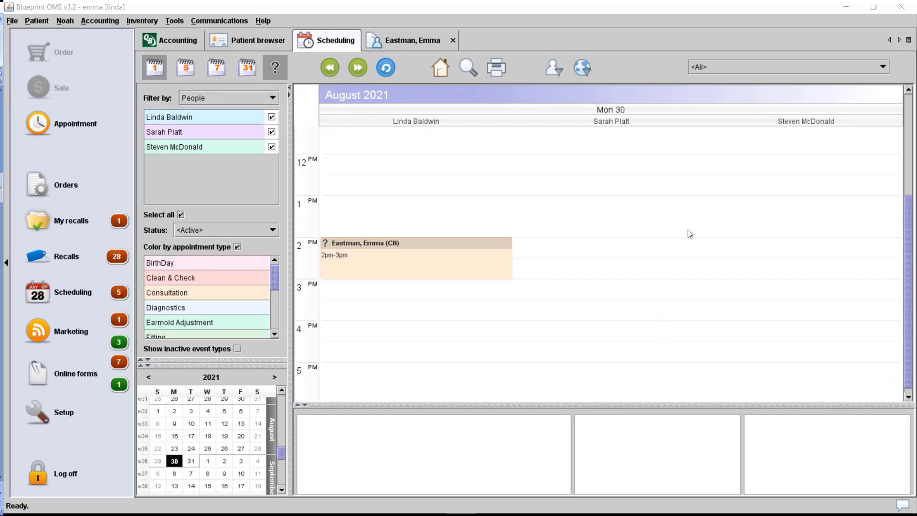
click(715, 71)
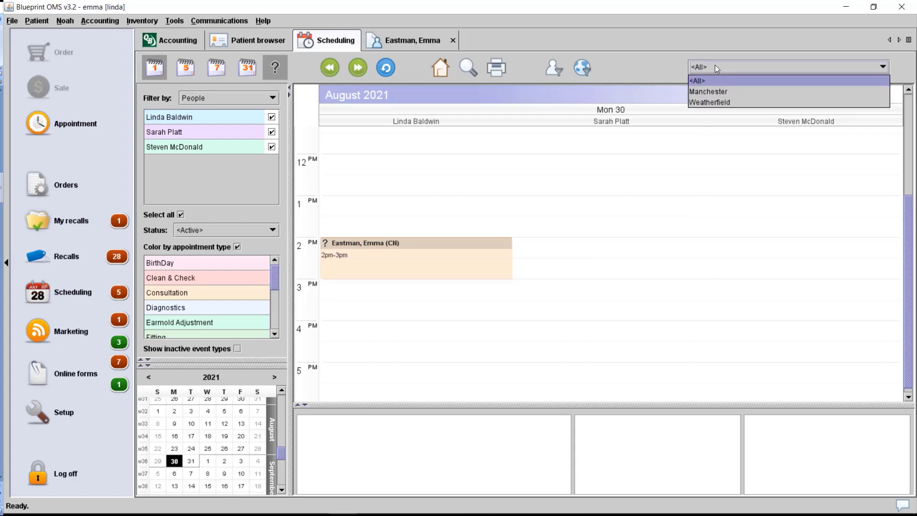
click(303, 60)
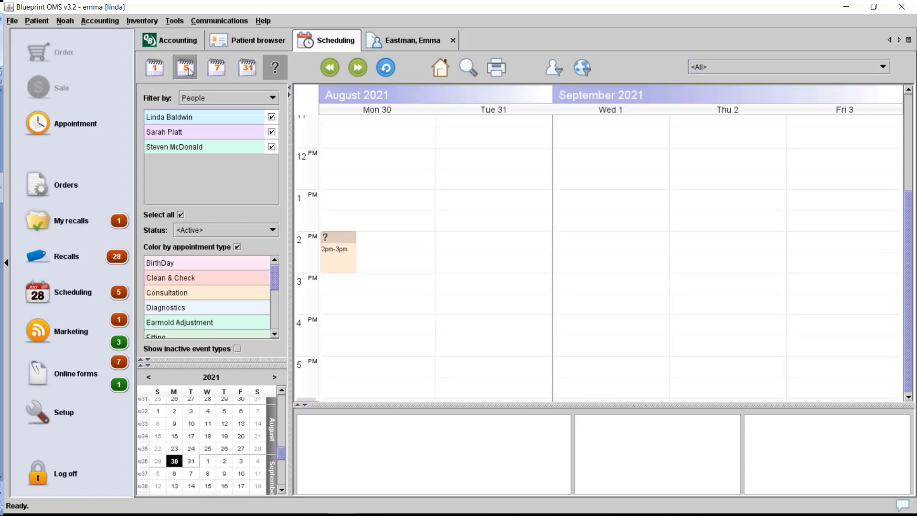
click(216, 72)
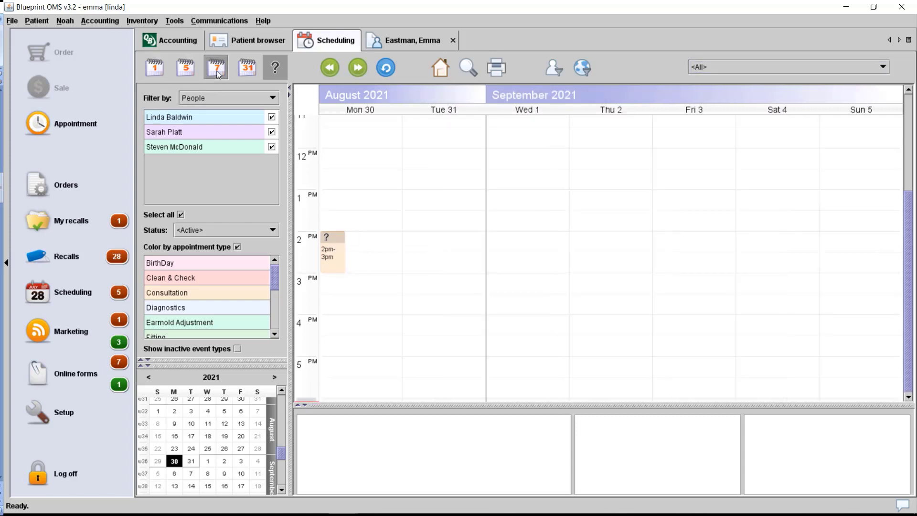
click(246, 70)
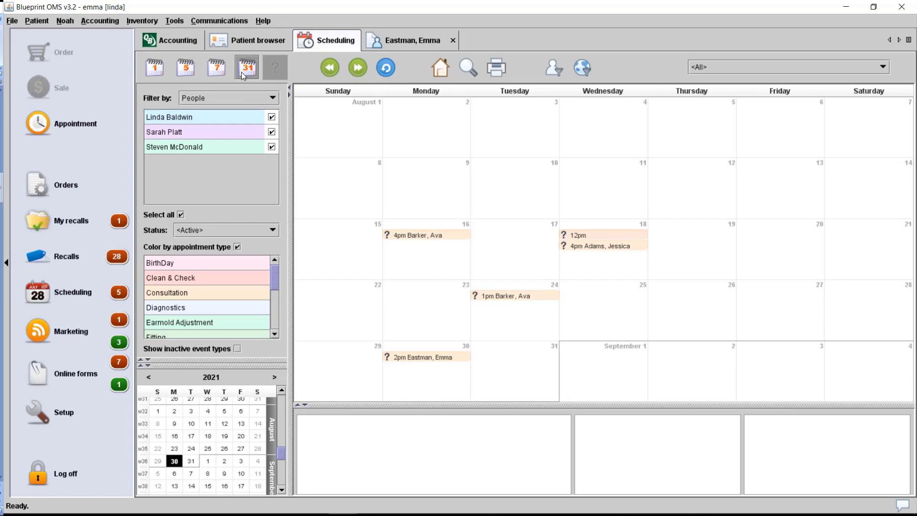
click(358, 68)
click(358, 68)
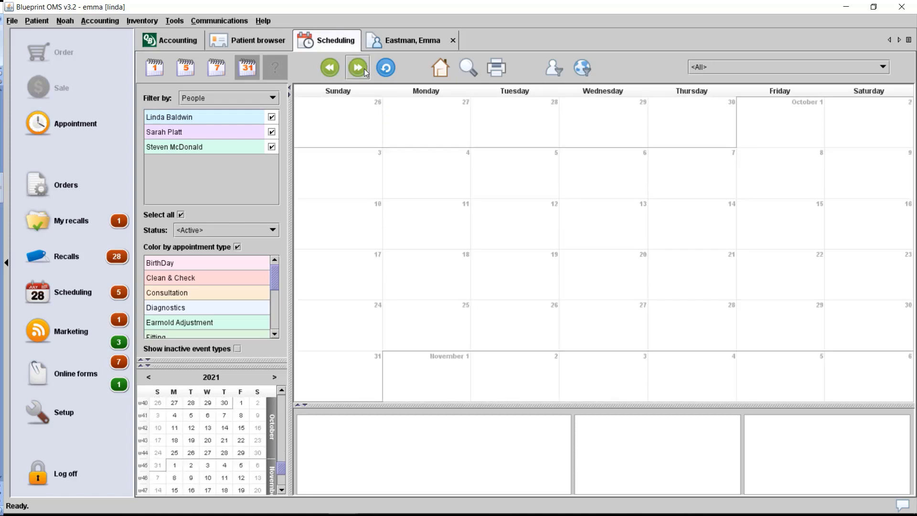
click(358, 68)
click(358, 68)
click(330, 68)
click(329, 68)
click(330, 68)
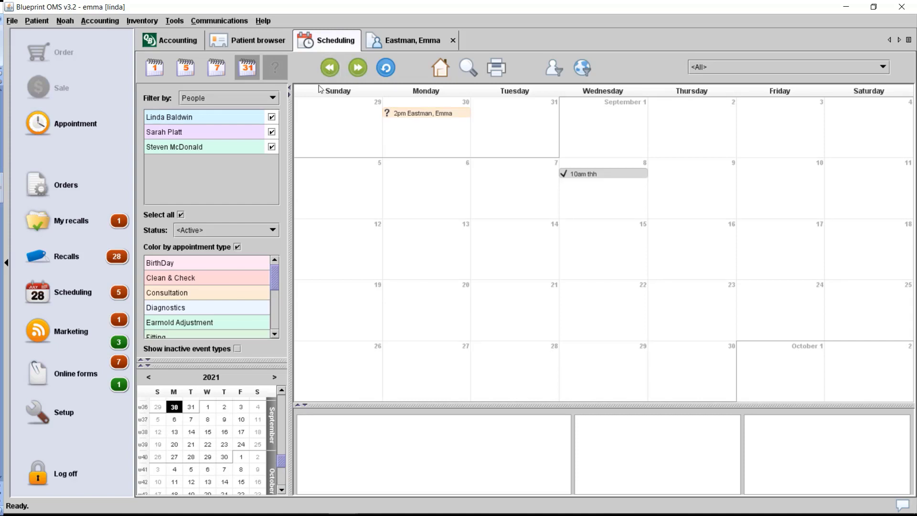
click(440, 67)
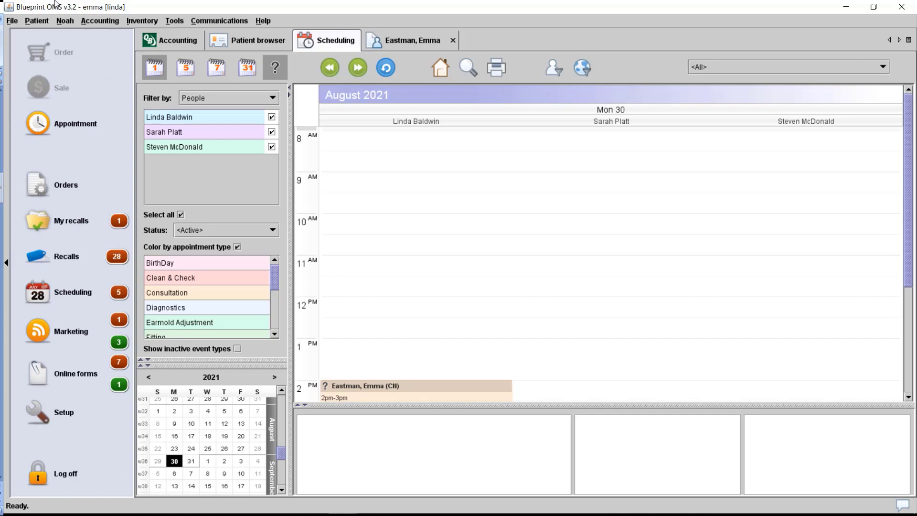
- Hide the other two clinicians' columns, leaving colour-by-appointment-type switched on
scroll(610, 263, down, 3)
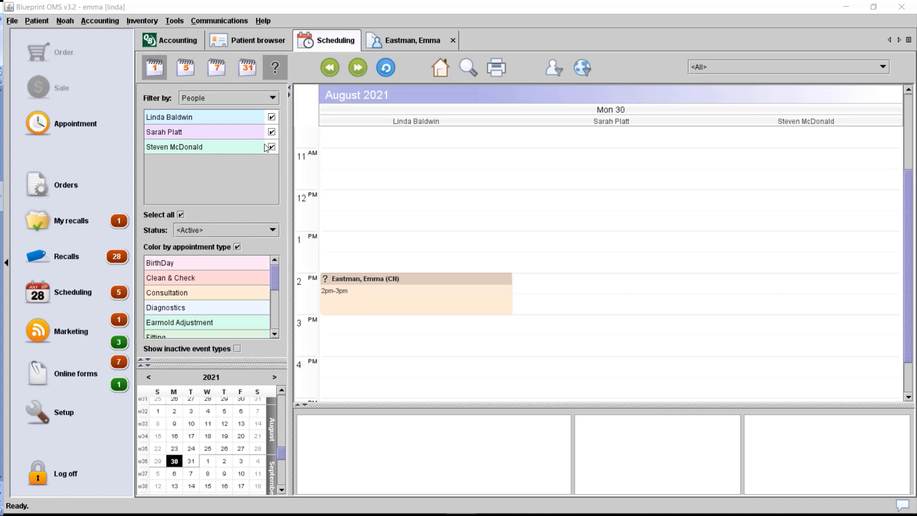
click(272, 132)
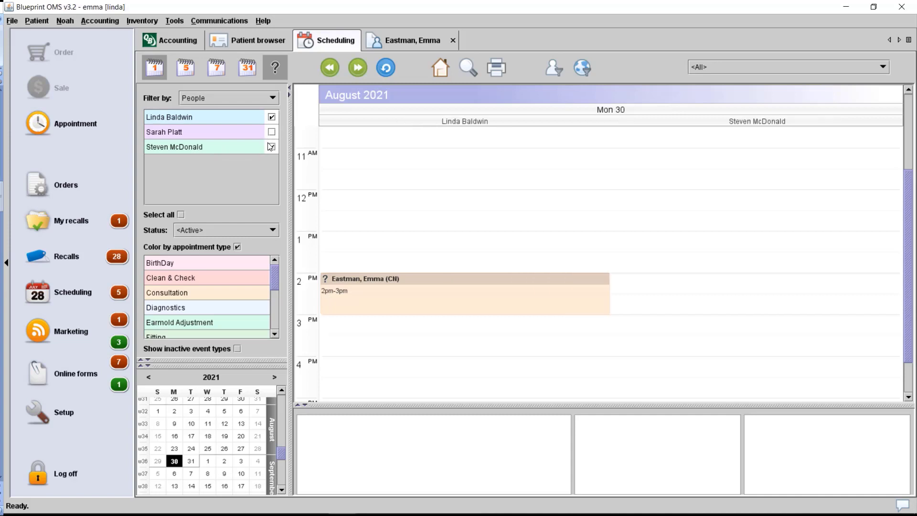
click(272, 147)
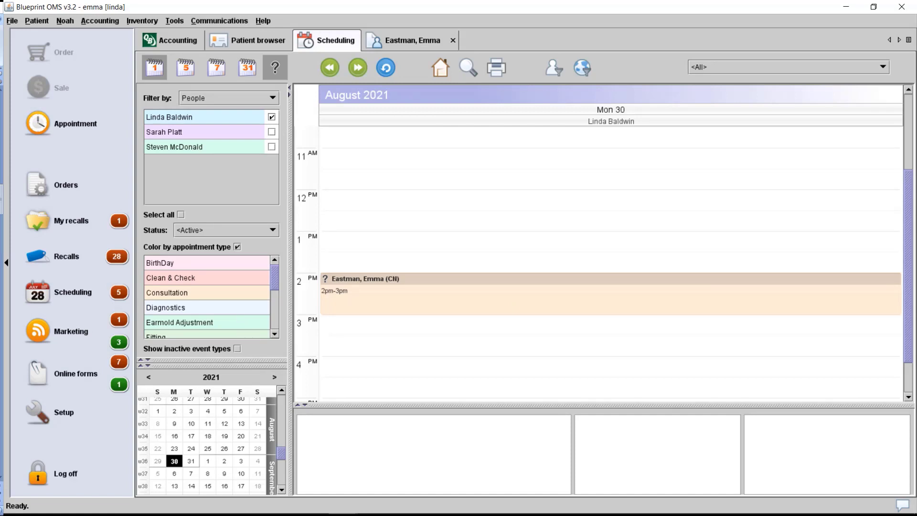
click(238, 247)
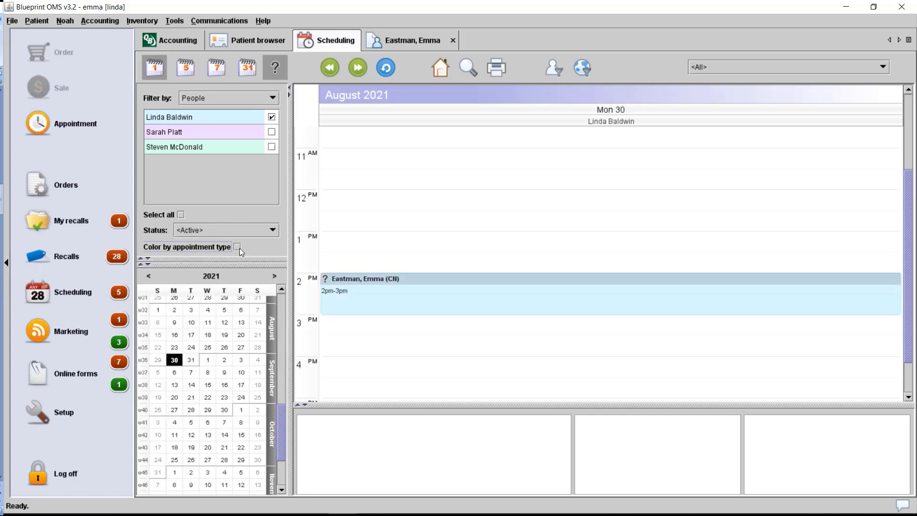
click(238, 248)
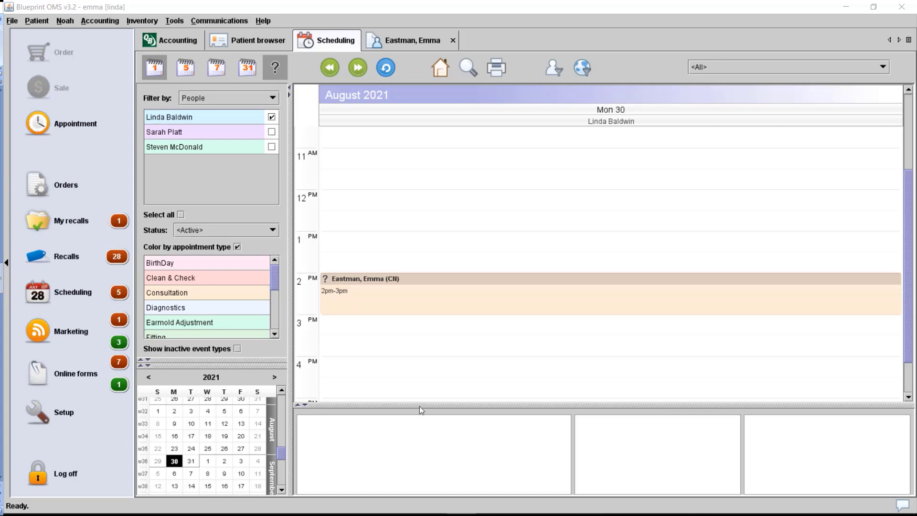
- Review the 2–3 PM consultation's details and resize the schedule panel
drag(475, 405, 461, 330)
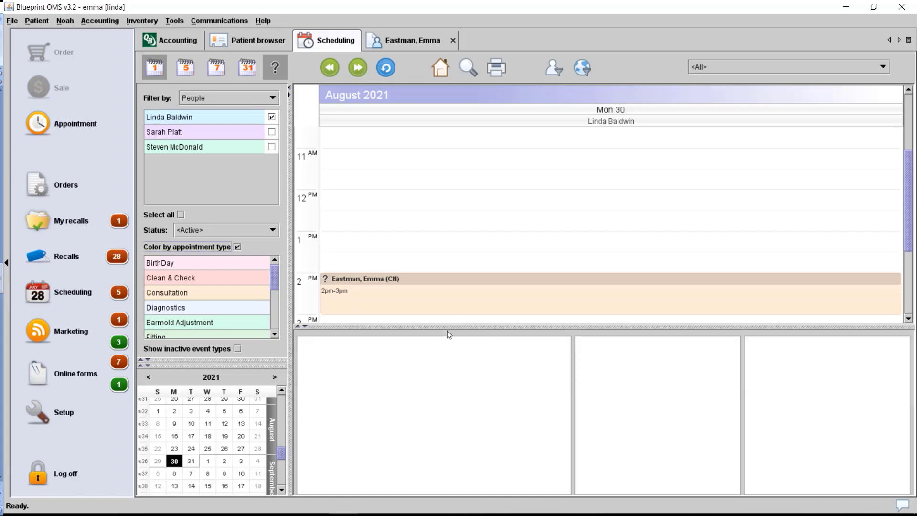
click(439, 307)
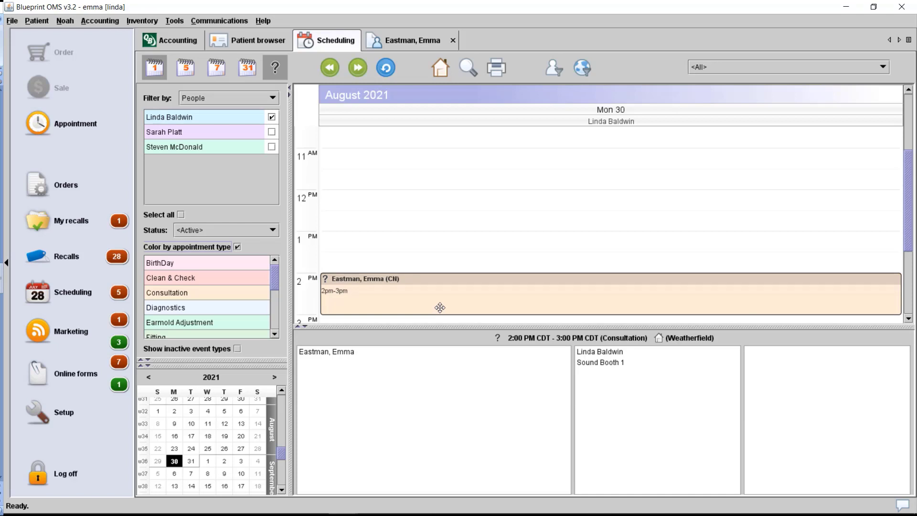
click(440, 328)
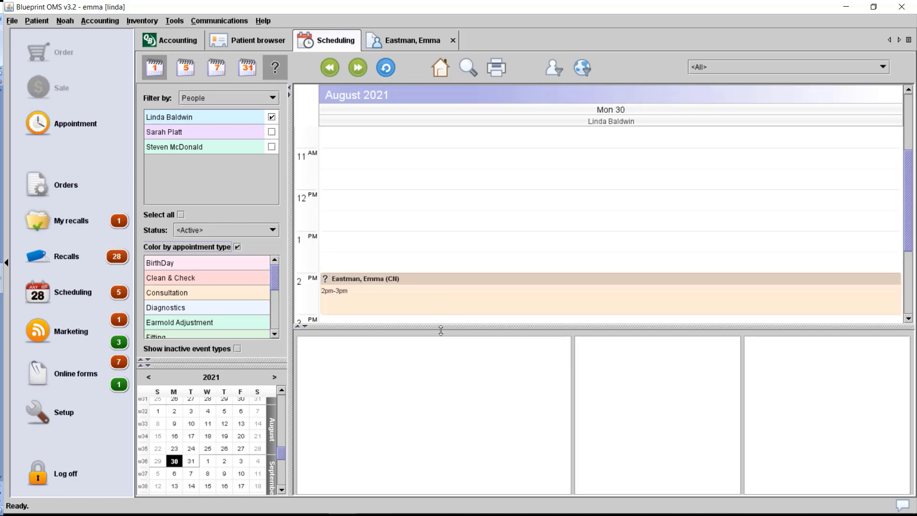
drag(440, 324, 441, 441)
drag(441, 374, 431, 434)
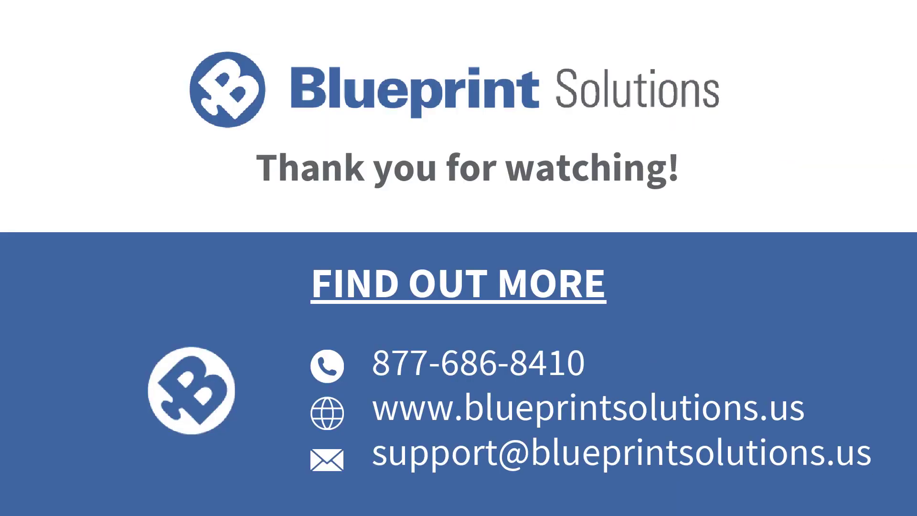